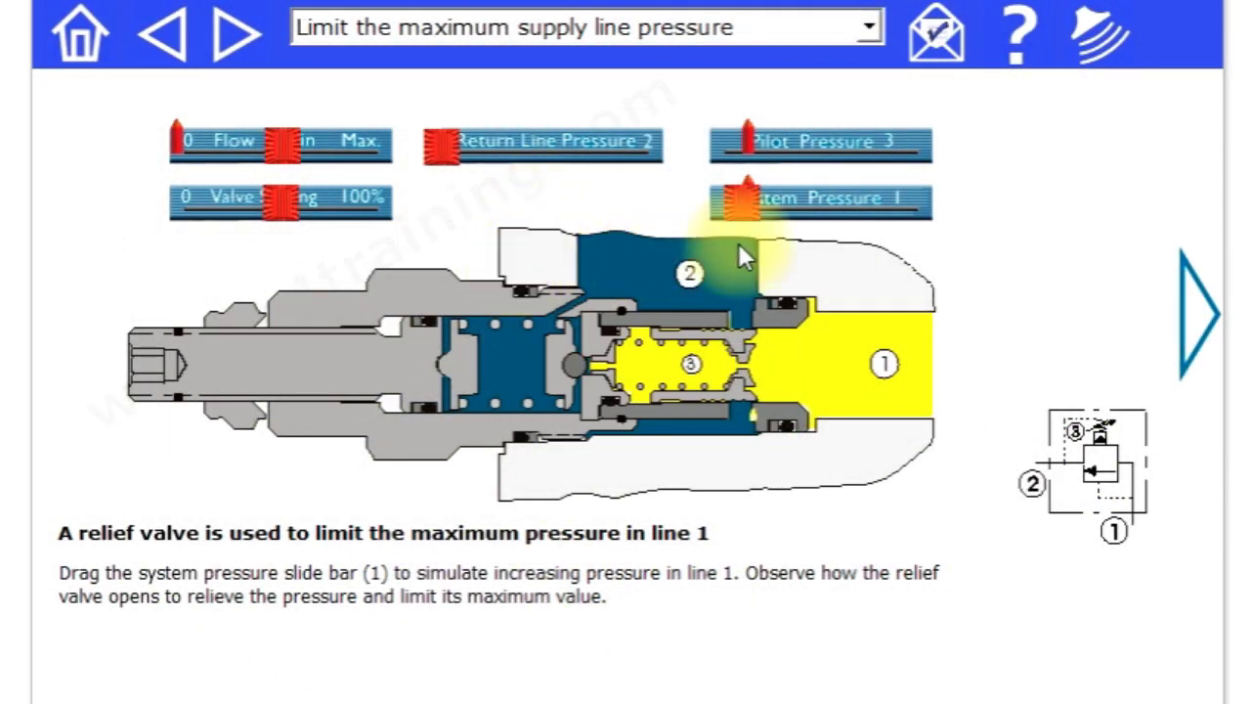
Raise line 1 system pressure until the relief valve opens, then vary and lower the valve setting
{"action": "left_click", "coordinate": [751, 207]}
{"action": "left_click_drag", "start_coordinate": [803, 219], "coordinate": [845, 296]}
{"action": "mouse_move", "coordinate": [273, 207]}
{"action": "left_mouse_down"}
{"action": "mouse_move", "coordinate": [335, 203]}
{"action": "mouse_move", "coordinate": [284, 210]}
{"action": "left_mouse_up"}
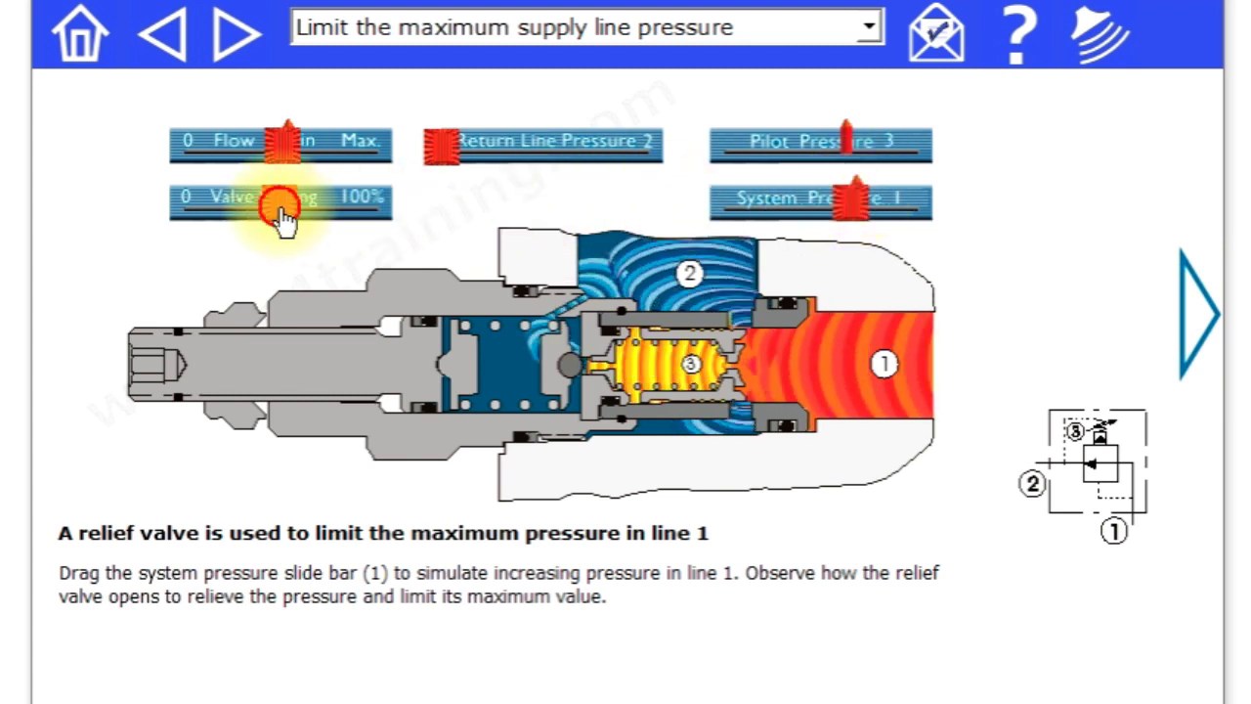
{"action": "left_click_drag", "start_coordinate": [281, 215], "coordinate": [252, 217]}
Raise the return line pressure, then move on to the 'Adjust the relief valve setting' lesson
{"action": "left_click_drag", "start_coordinate": [446, 164], "coordinate": [484, 166]}
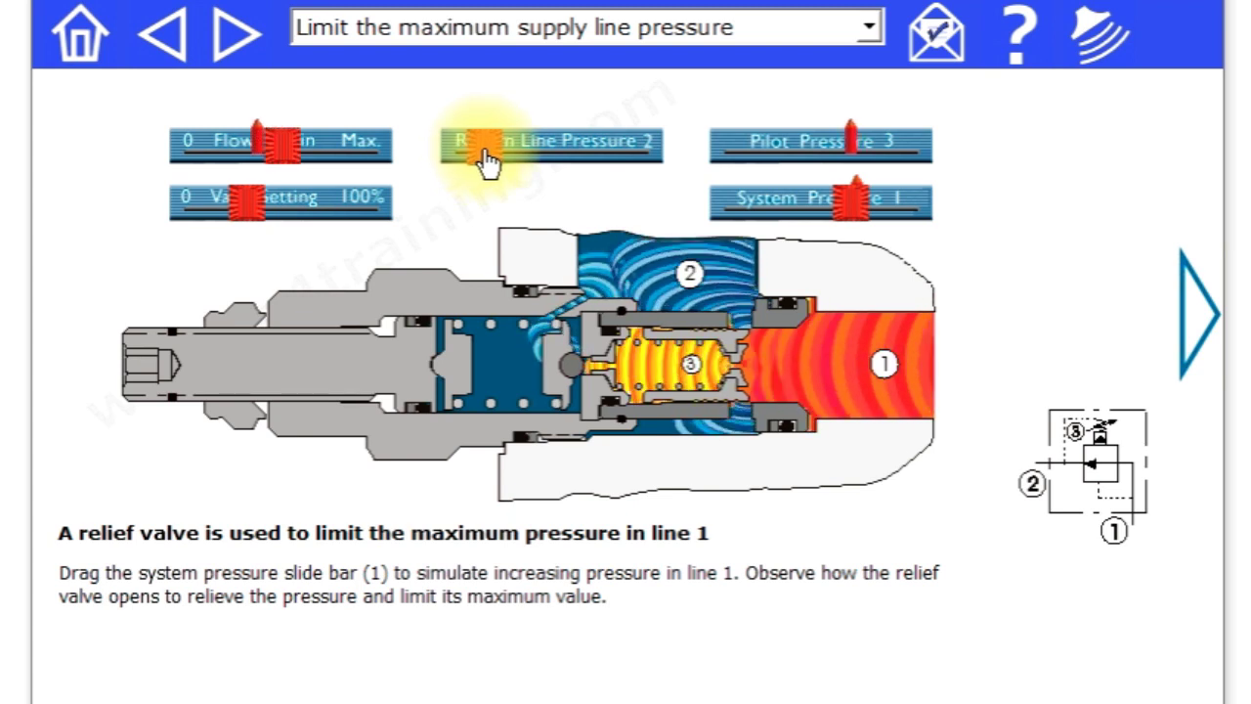
{"action": "mouse_move", "coordinate": [496, 165]}
{"action": "left_mouse_down"}
{"action": "mouse_move", "coordinate": [511, 160]}
{"action": "mouse_move", "coordinate": [471, 164]}
{"action": "left_mouse_up"}
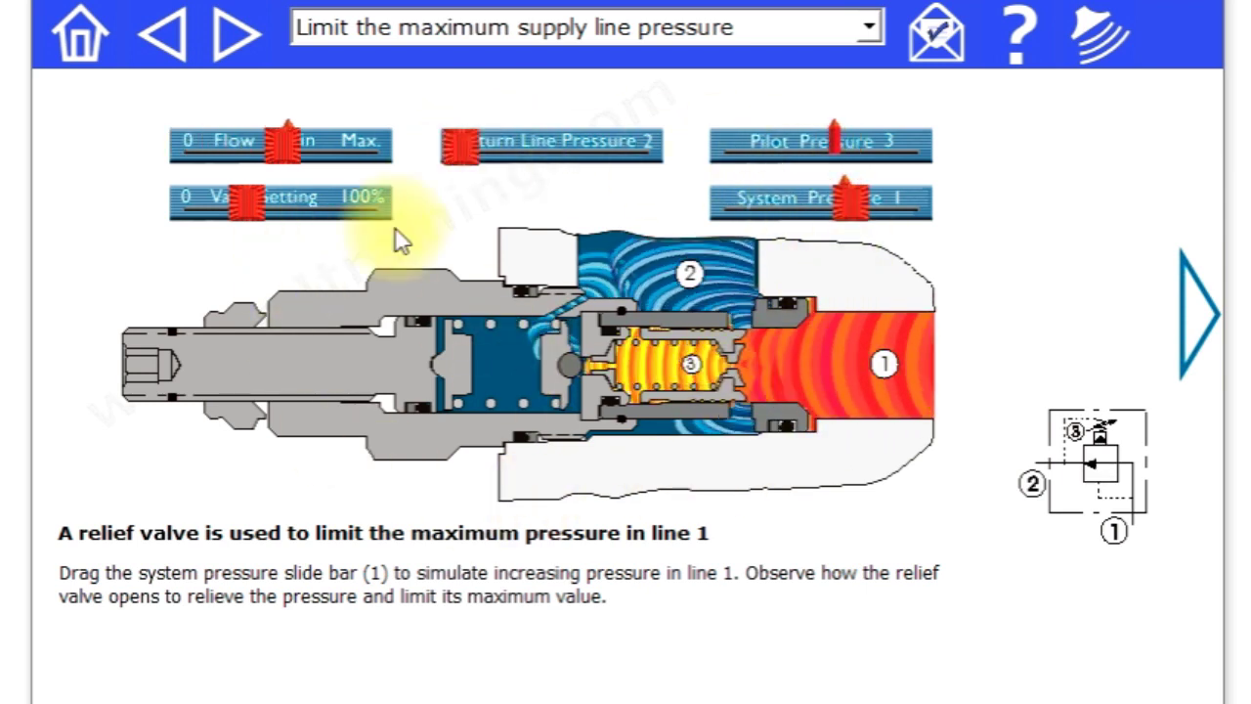
{"action": "left_click", "coordinate": [244, 59]}
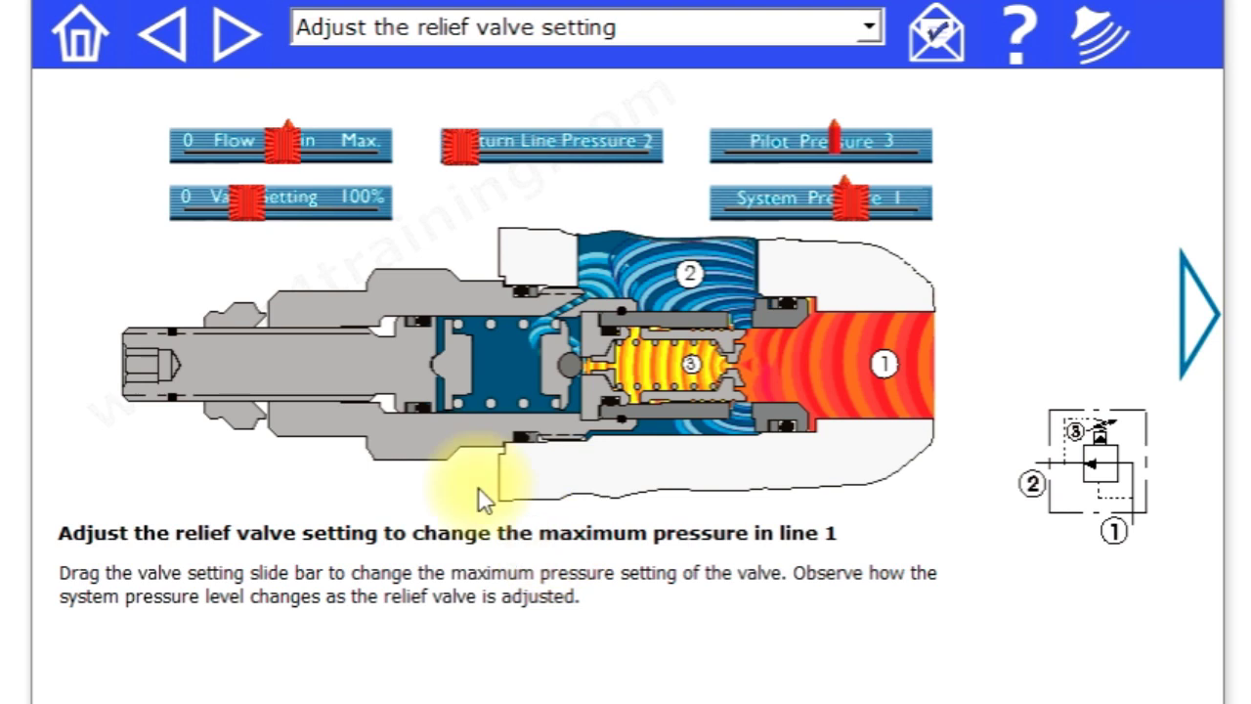
Open Logic Circuit Fundamentals and step through to the pressure drop over orifice page
{"action": "left_click", "coordinate": [86, 58]}
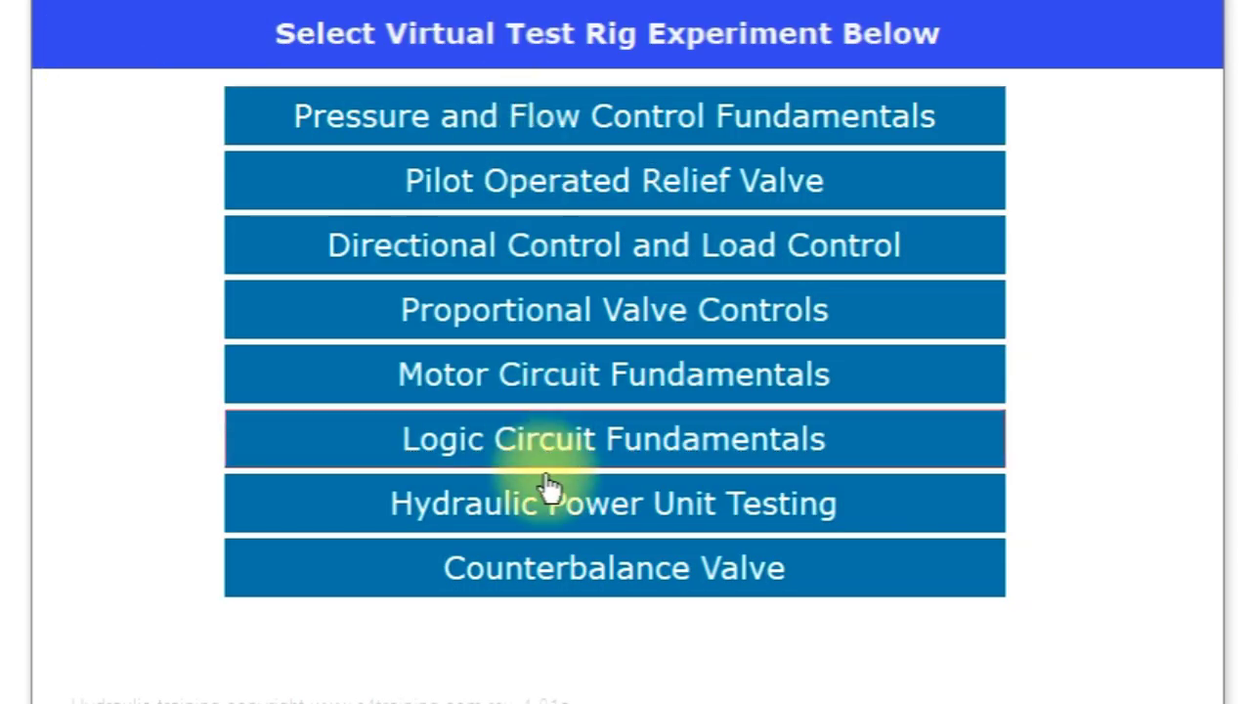
{"action": "left_click", "coordinate": [605, 115]}
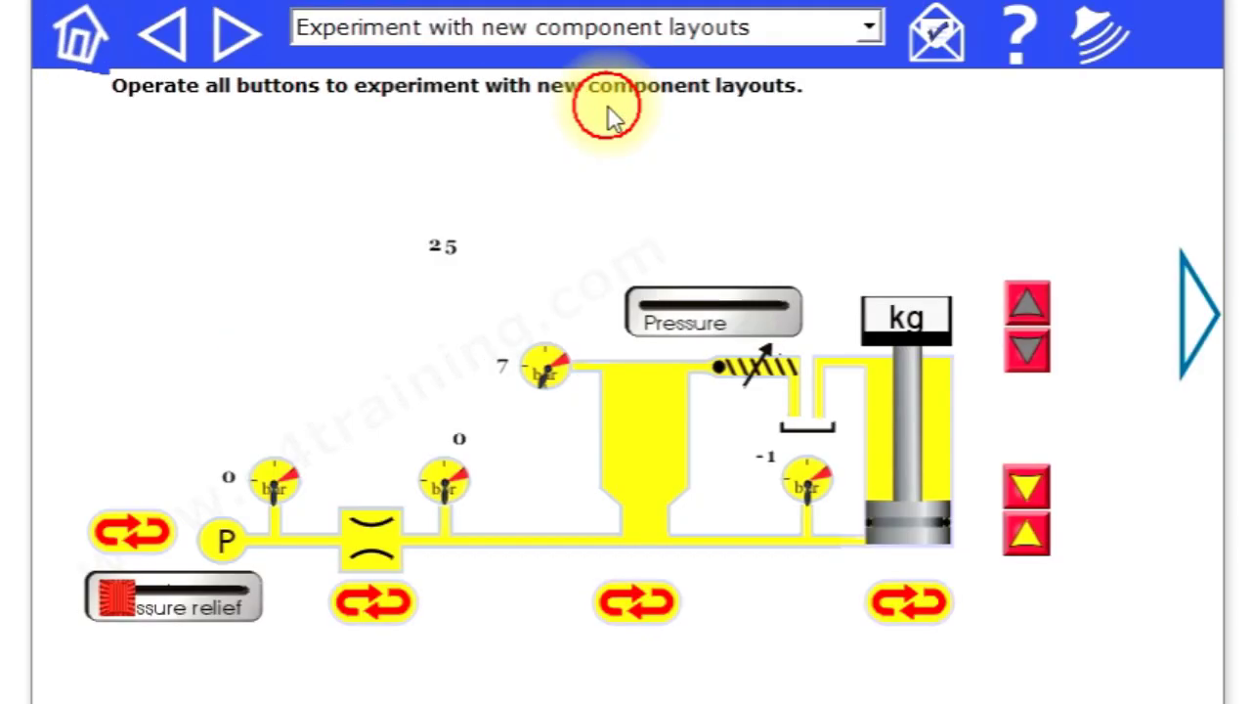
{"action": "left_click", "coordinate": [237, 40]}
{"action": "left_click", "coordinate": [237, 40]}
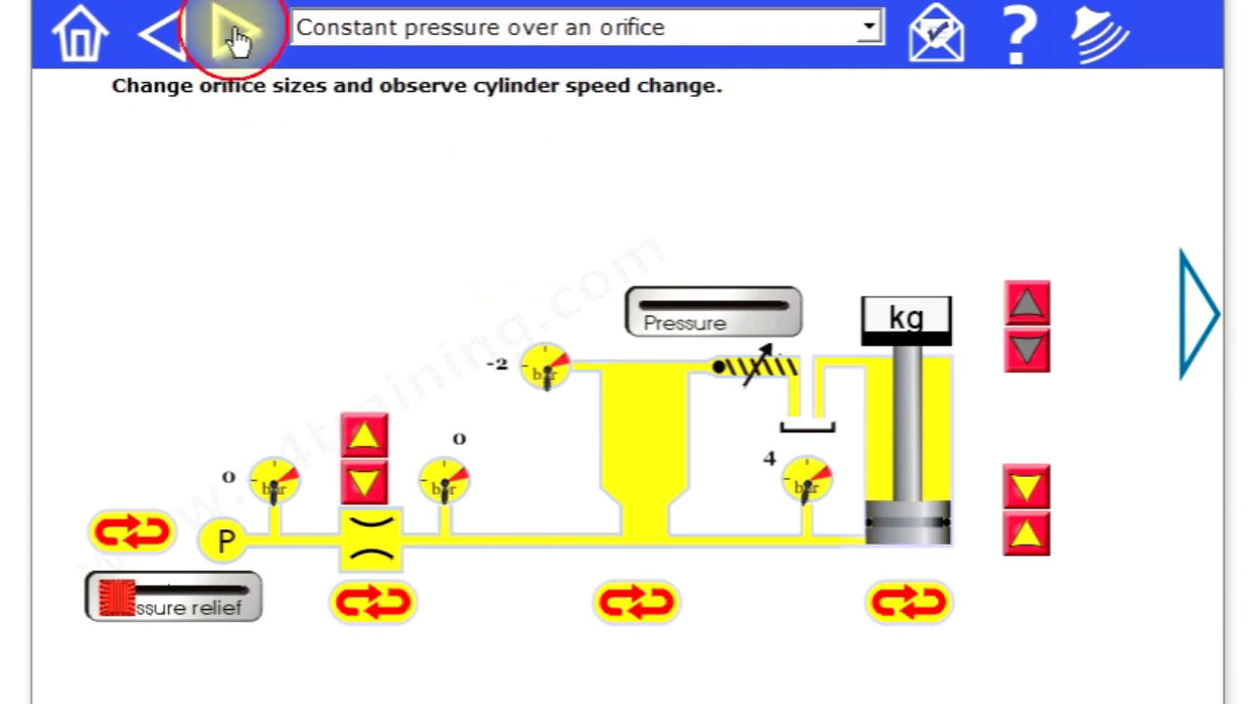
{"action": "left_click", "coordinate": [238, 40]}
On the Pressure reducing valve page, change the cylinder load and raise relief pressure to about 59 bar
{"action": "left_click", "coordinate": [864, 29]}
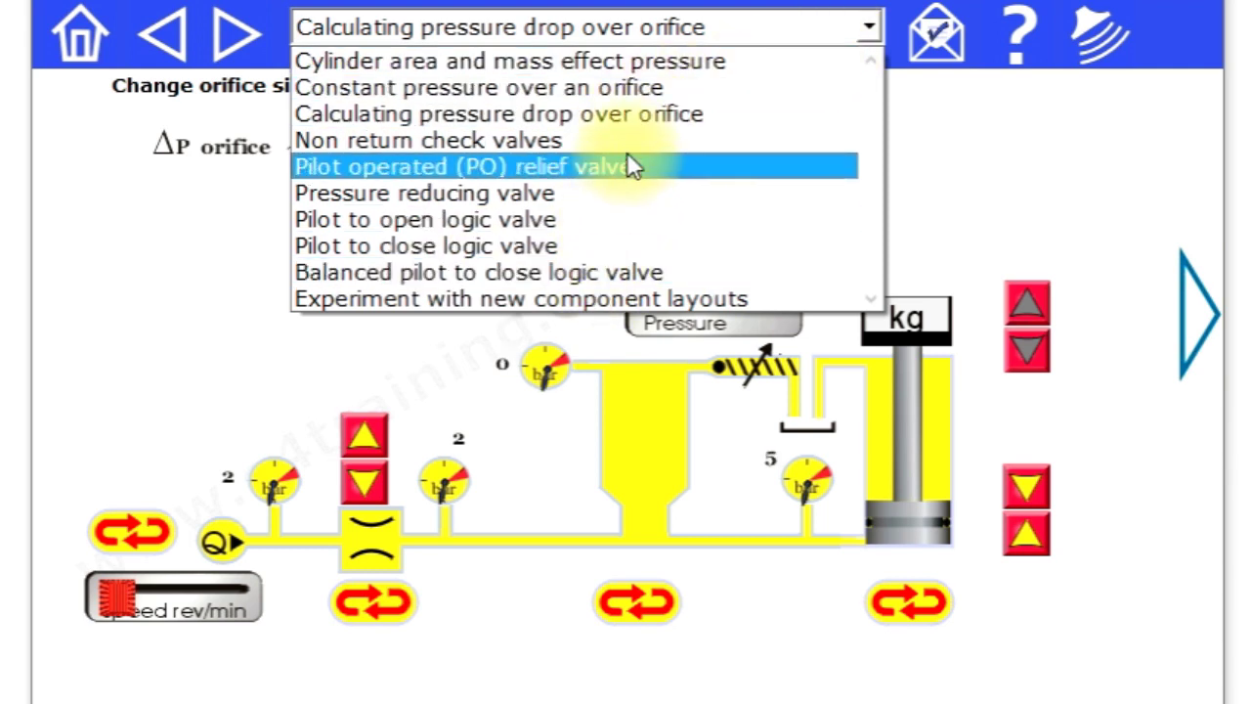
{"action": "left_click", "coordinate": [627, 192]}
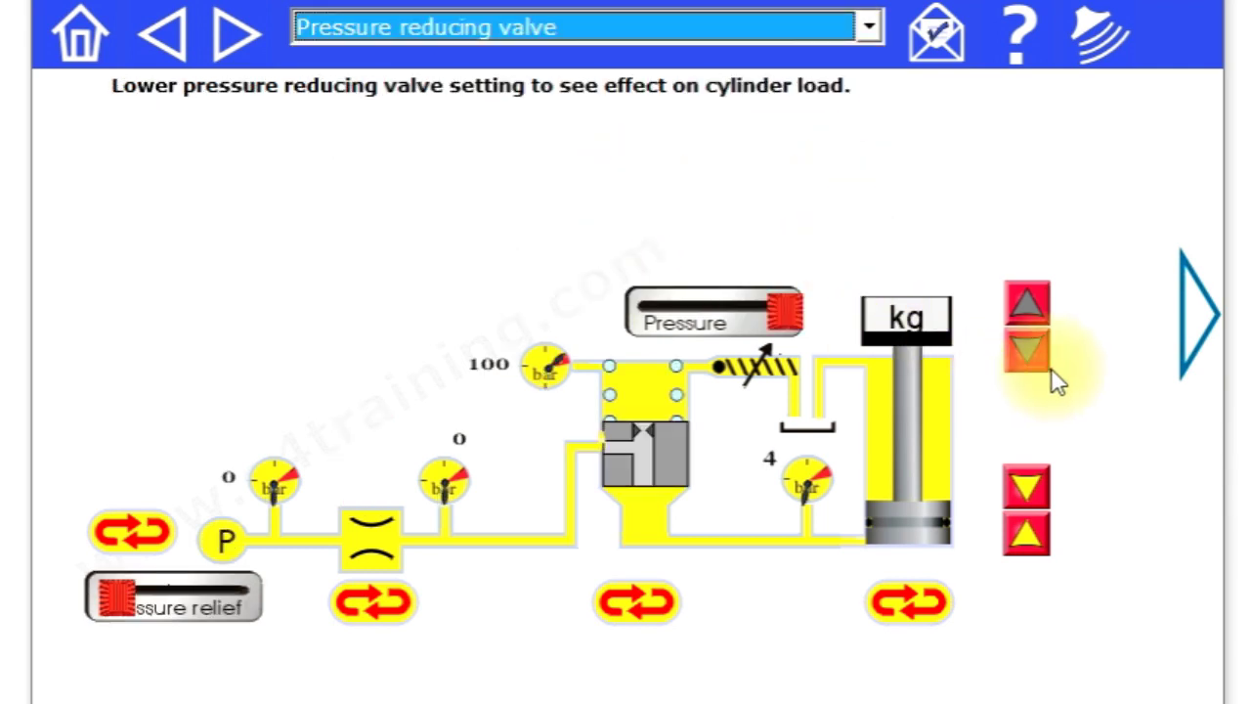
{"action": "left_click", "coordinate": [1029, 356]}
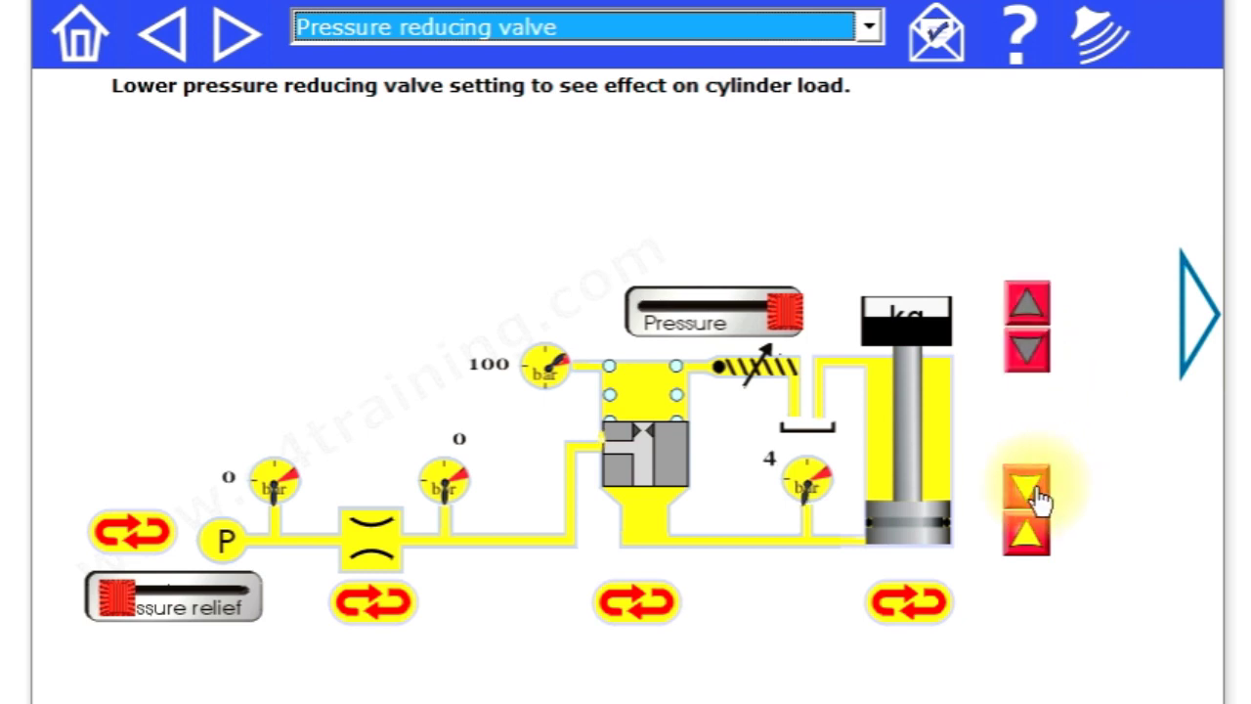
{"action": "left_click", "coordinate": [1033, 545]}
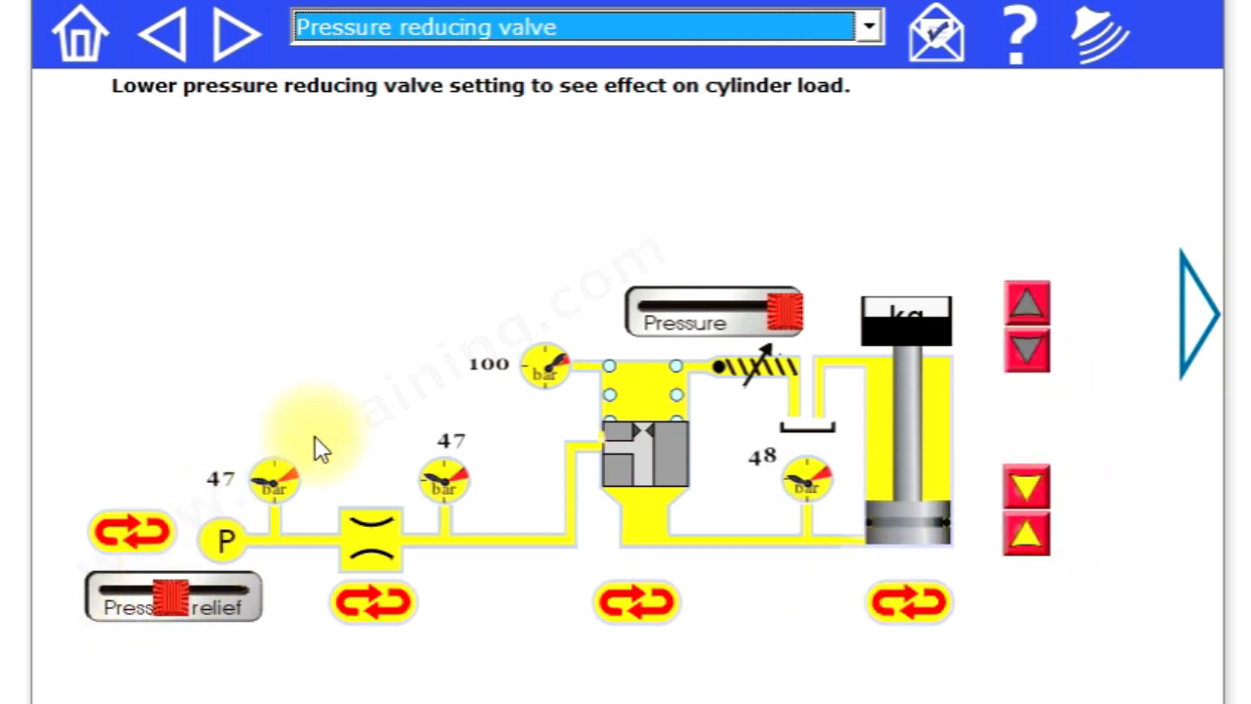
{"action": "left_click_drag", "start_coordinate": [170, 600], "coordinate": [186, 598]}
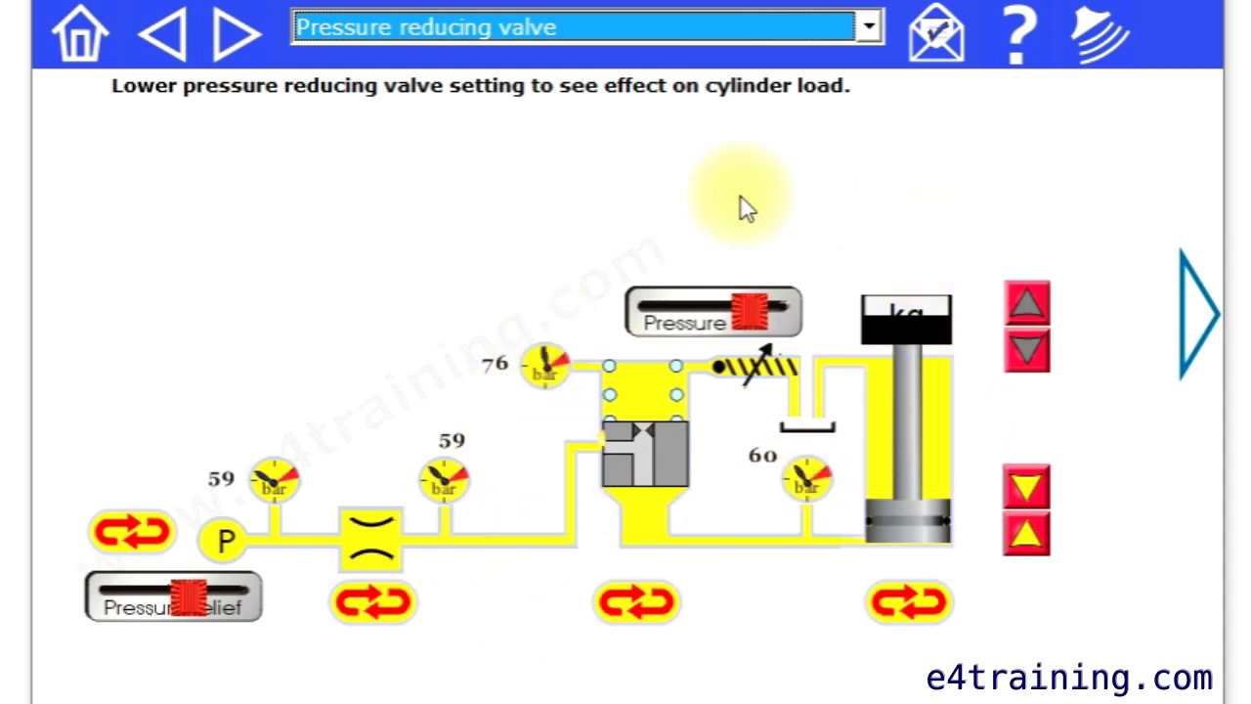
Open the training results form, then go Home and open the Counterbalance Valve experiments
{"action": "left_click", "coordinate": [945, 54]}
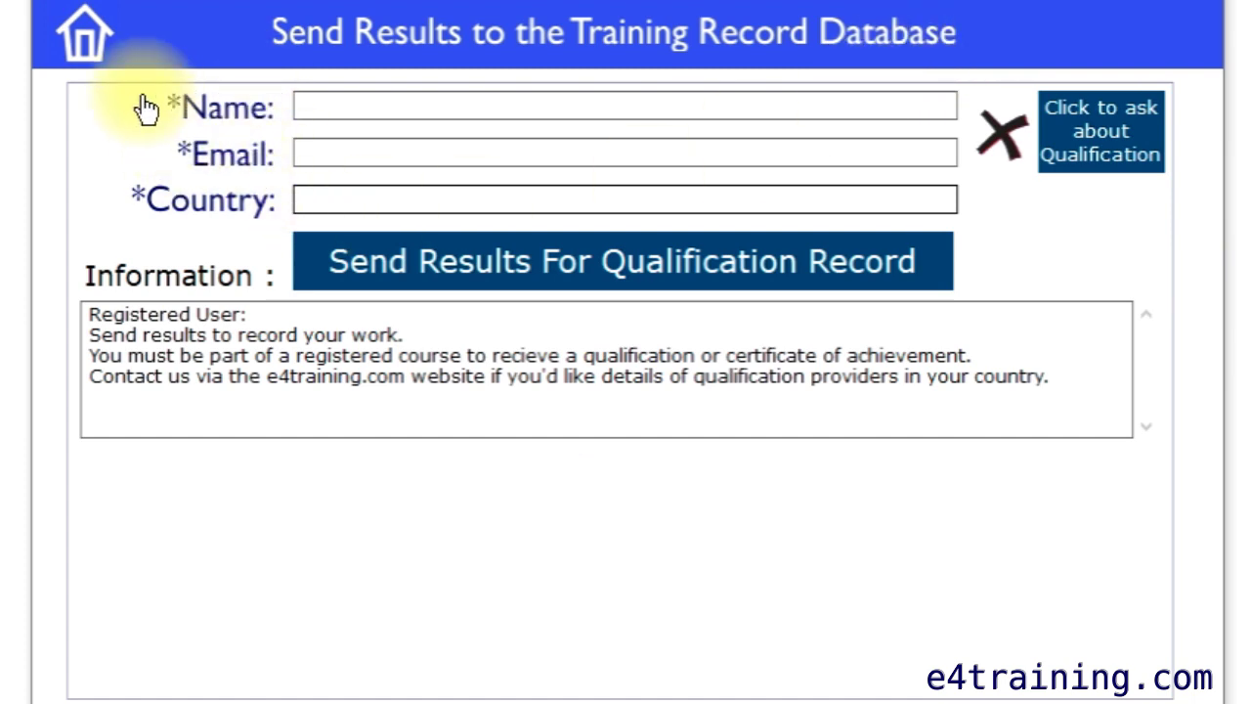
{"action": "left_click", "coordinate": [84, 37]}
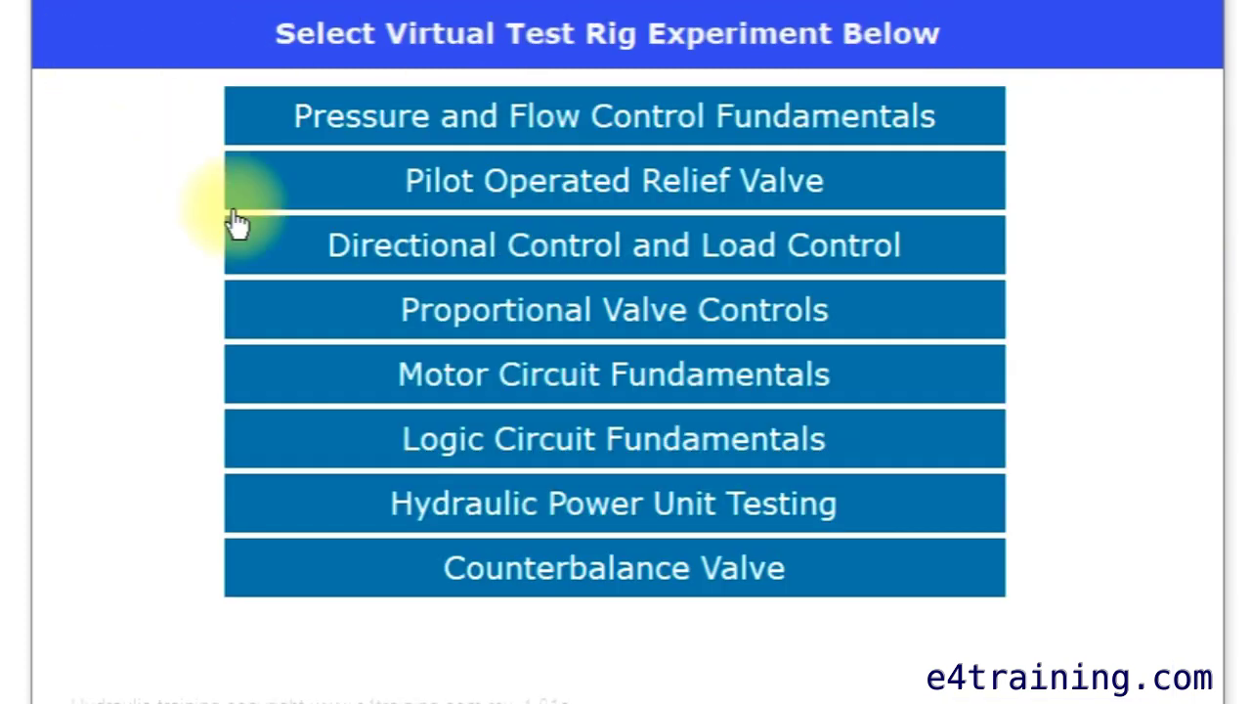
{"action": "left_click", "coordinate": [622, 252]}
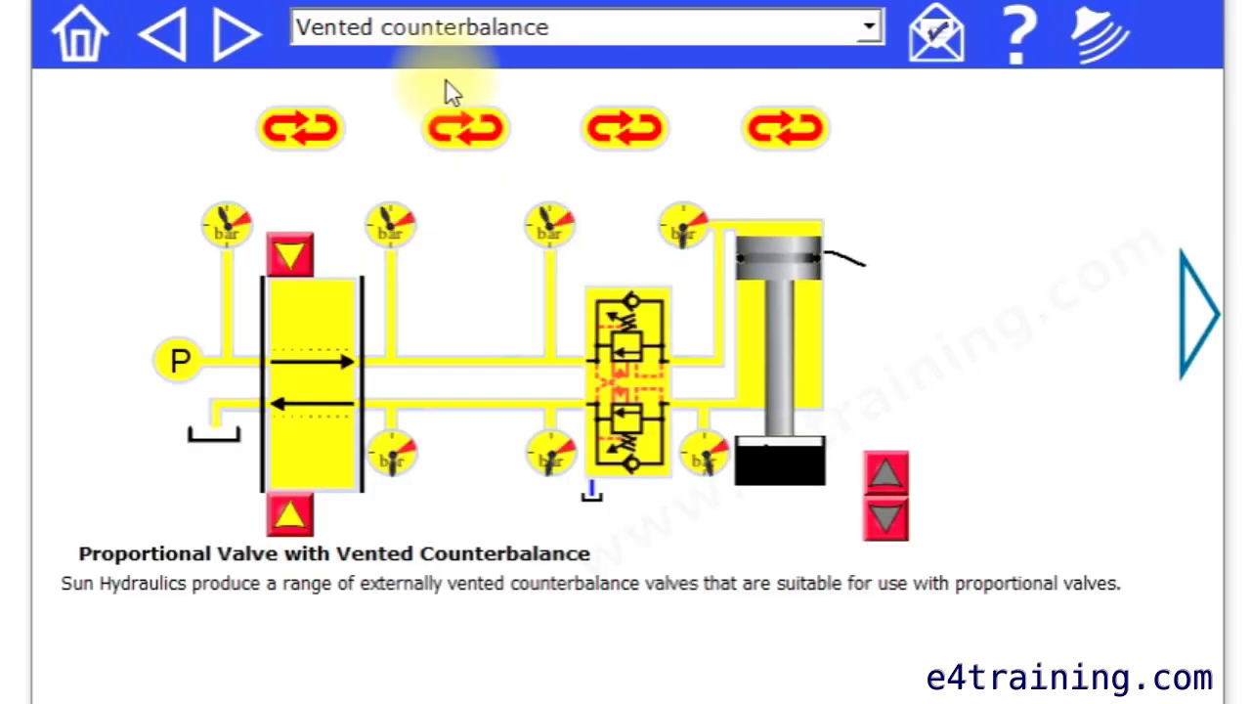
On the Cylinder Creep page, add a flow control valve, shift the directional valve, and add a pilot check valve
{"action": "left_click", "coordinate": [235, 36]}
{"action": "left_click", "coordinate": [467, 137]}
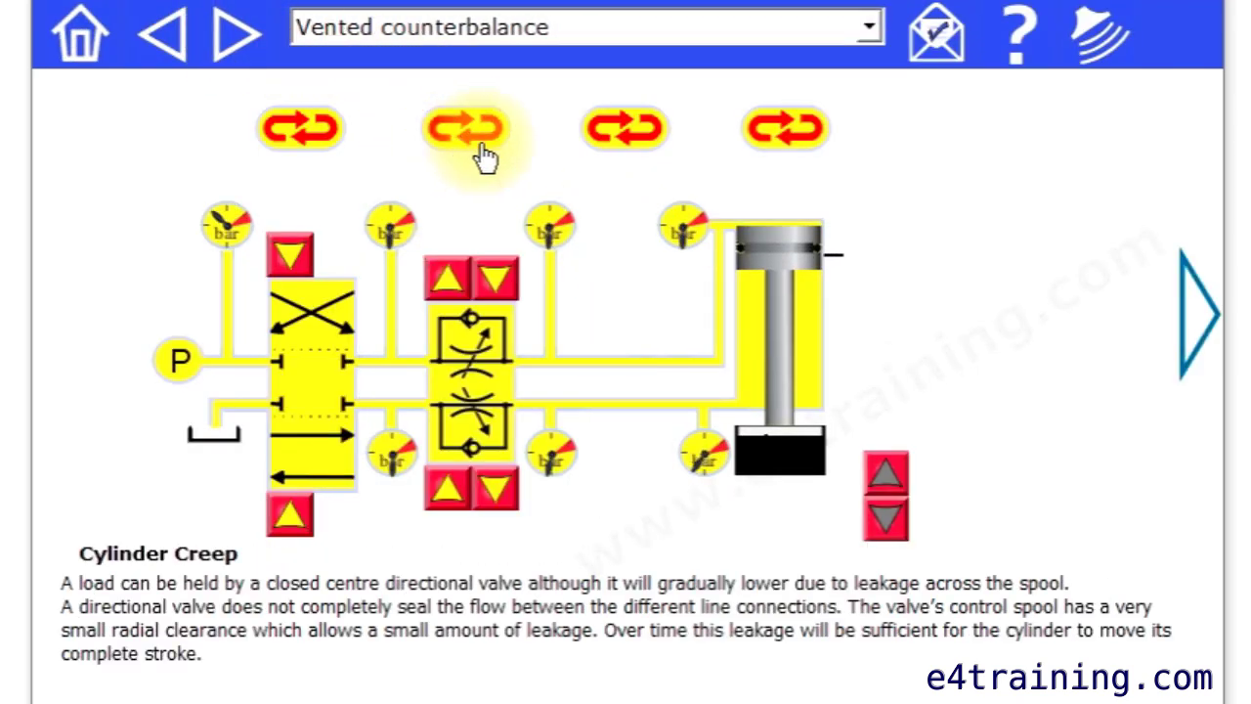
{"action": "left_click", "coordinate": [289, 254]}
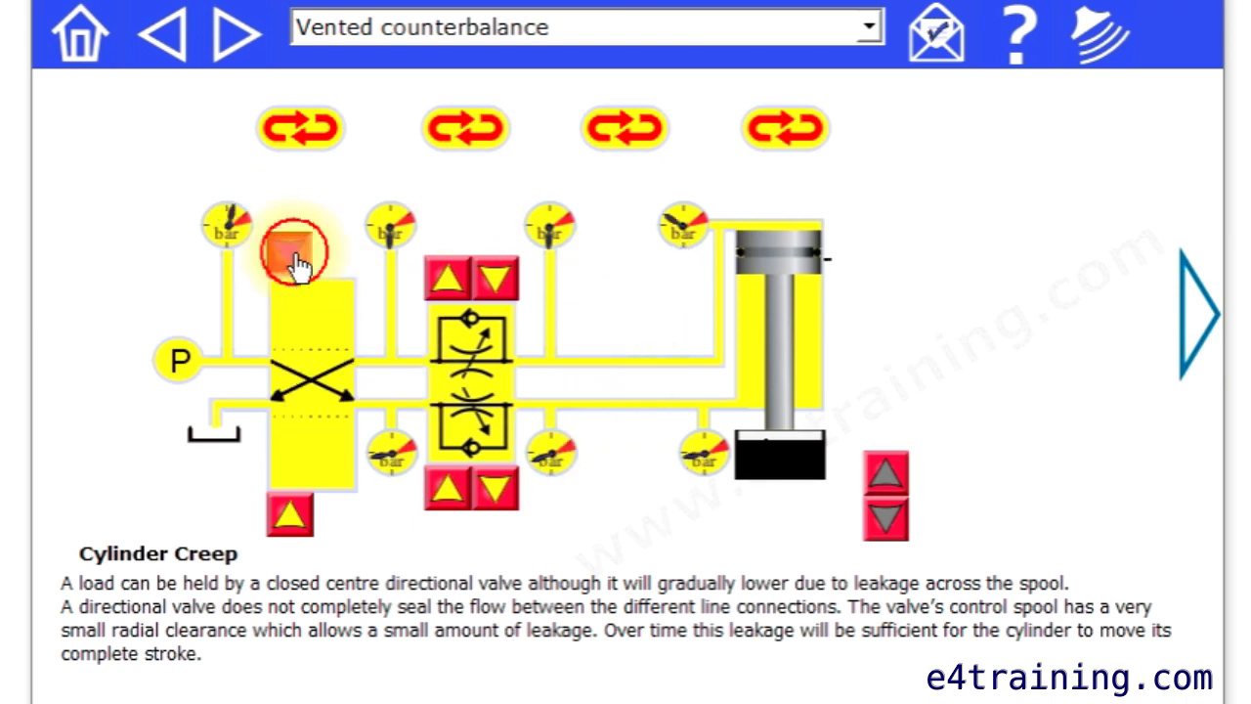
{"action": "left_click", "coordinate": [293, 525]}
{"action": "left_click", "coordinate": [303, 535]}
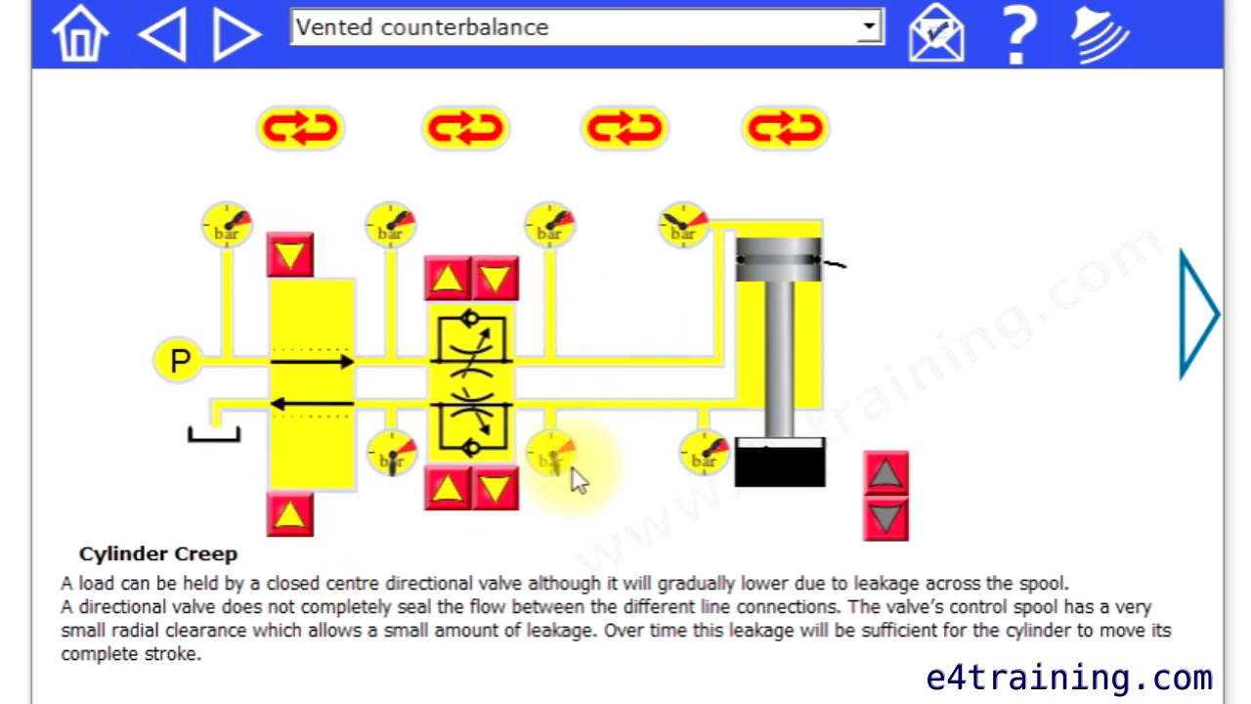
{"action": "left_click", "coordinate": [644, 127]}
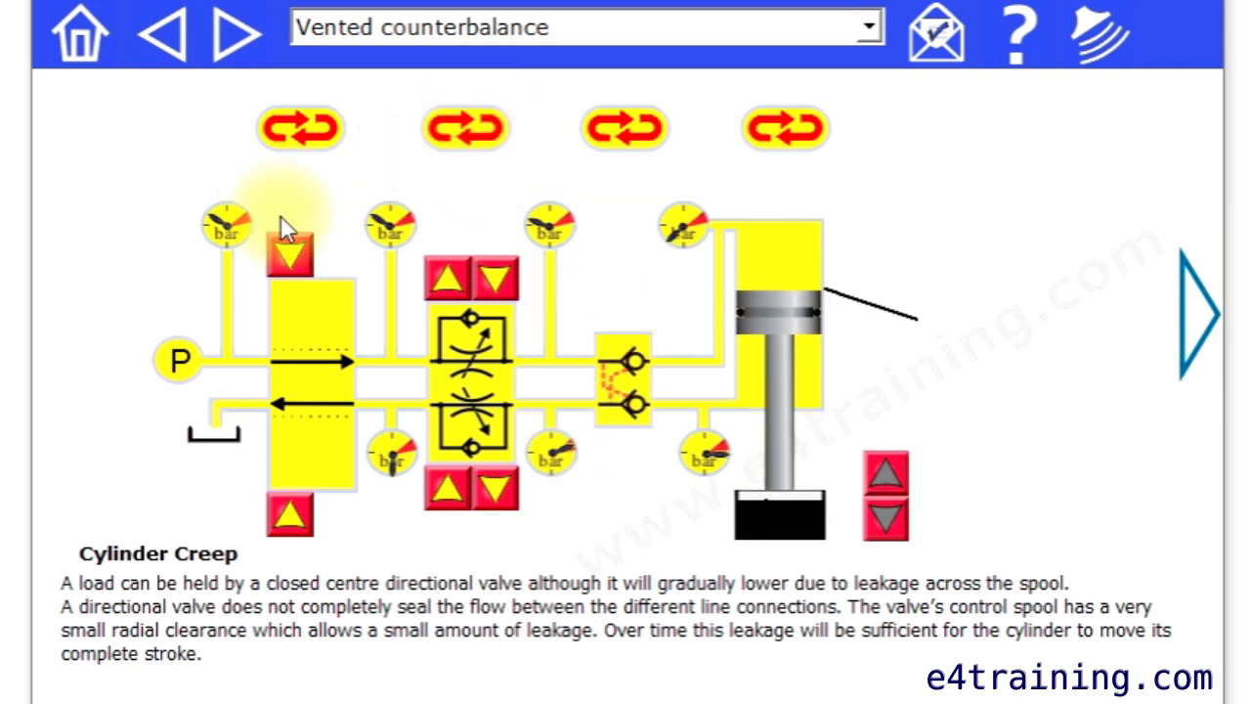
Load the 'Experiment with the valves' scenario and advance its test guide to step 42
{"action": "left_click", "coordinate": [836, 32]}
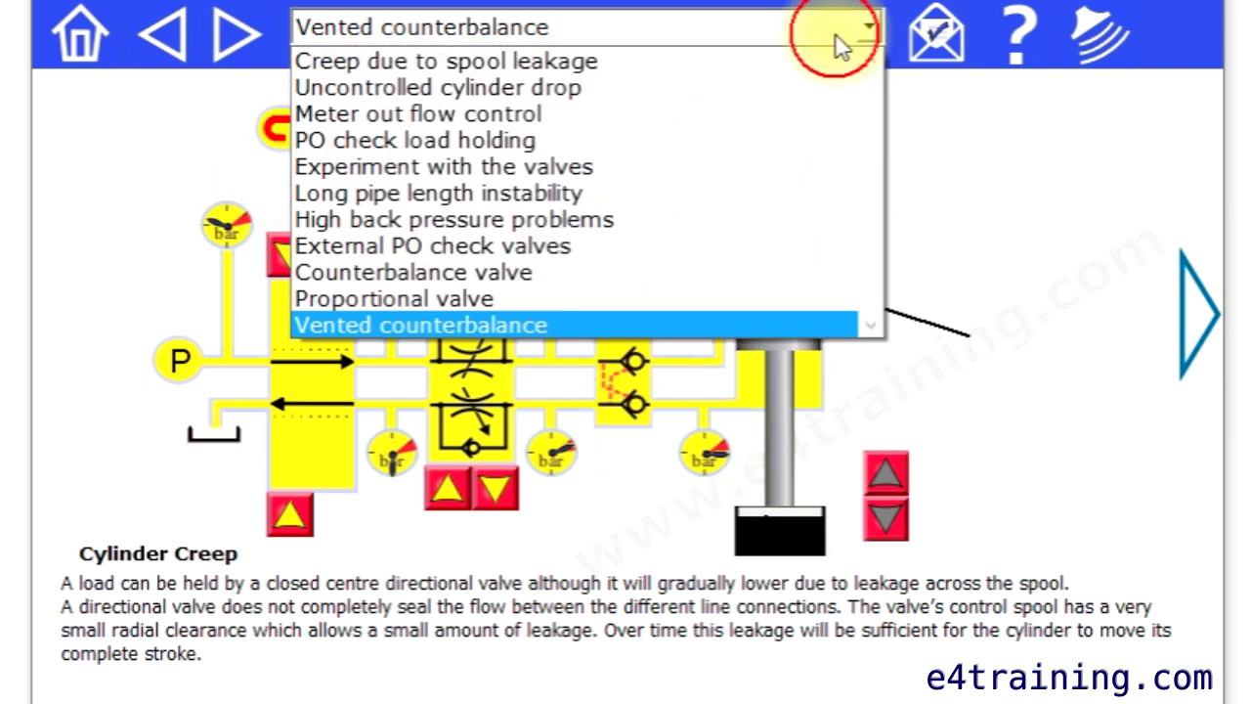
{"action": "left_click", "coordinate": [544, 181]}
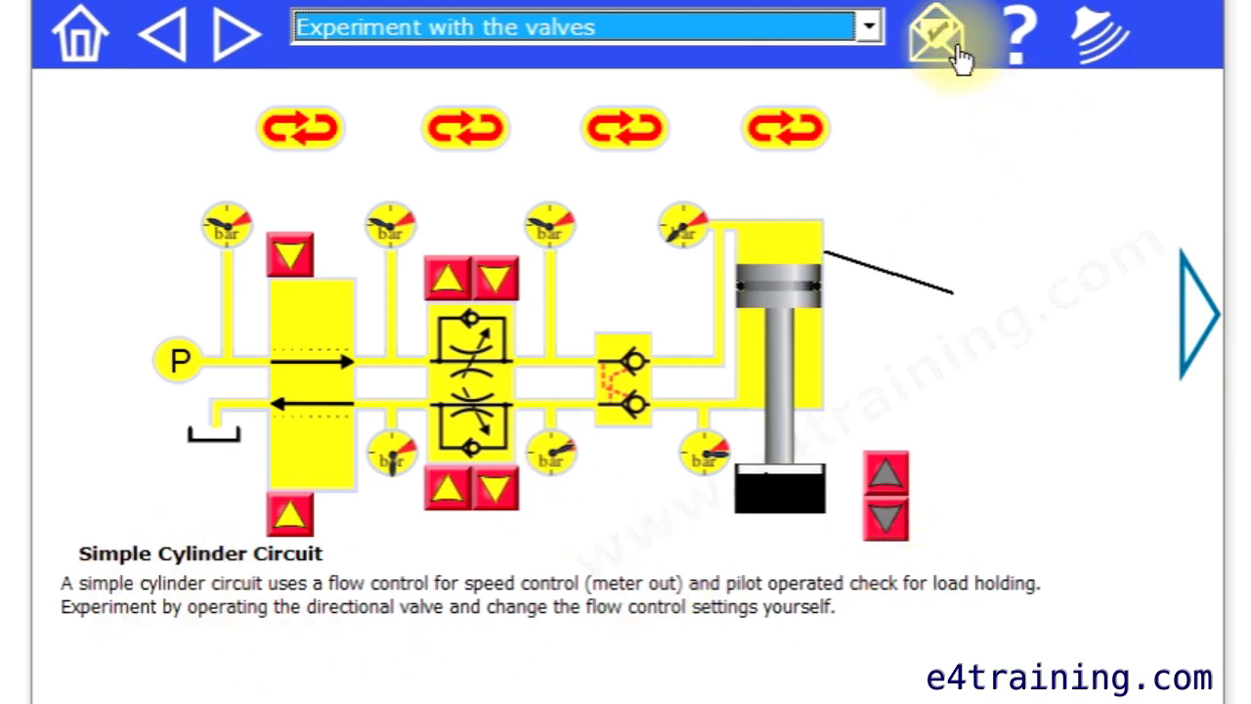
{"action": "left_click", "coordinate": [1006, 56]}
{"action": "left_click_drag", "start_coordinate": [905, 117], "coordinate": [410, 94]}
{"action": "left_click", "coordinate": [139, 119]}
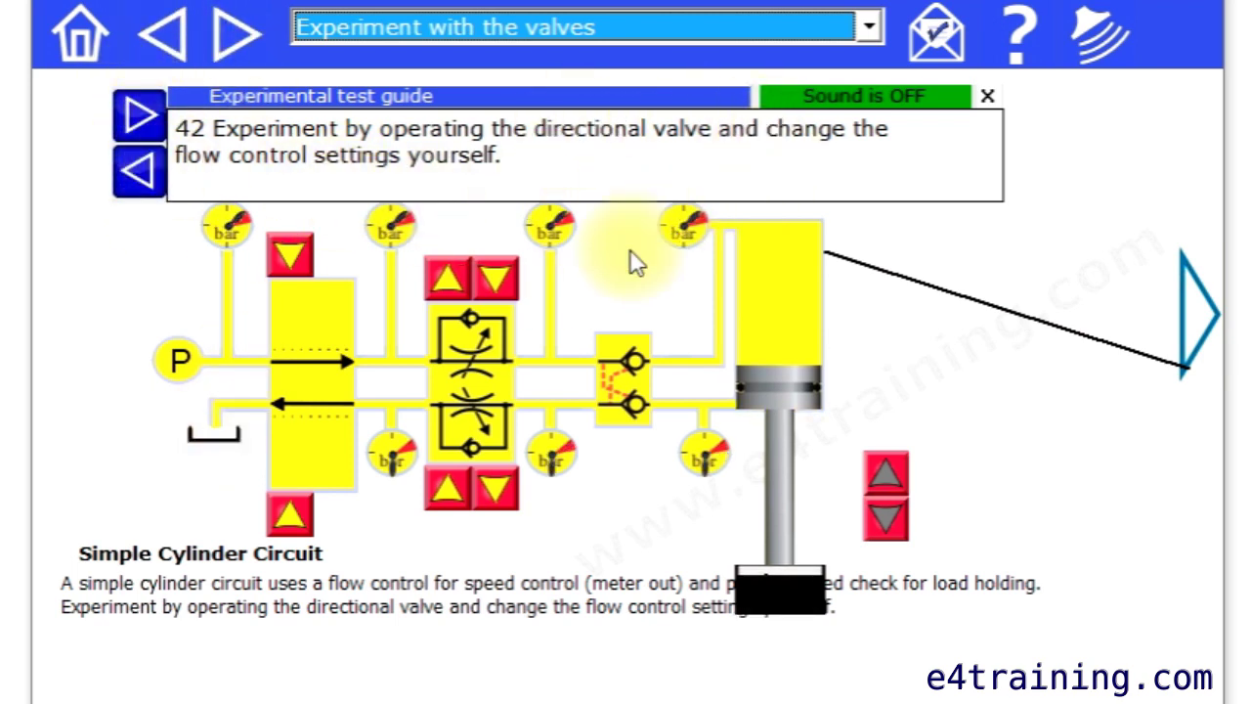
{"action": "left_click", "coordinate": [986, 95]}
Open Proportional Valve Controls and advance to the Pilot pressure operated prop. valve page
{"action": "left_click", "coordinate": [83, 44]}
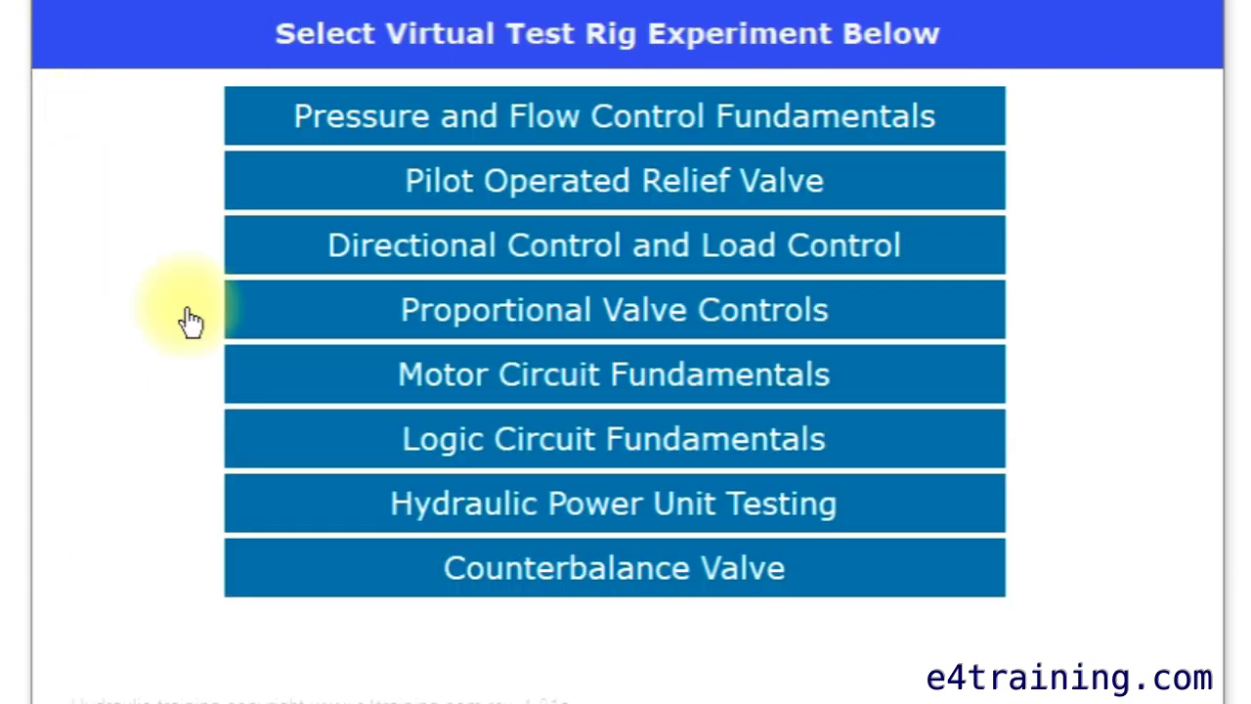
{"action": "left_click", "coordinate": [683, 308]}
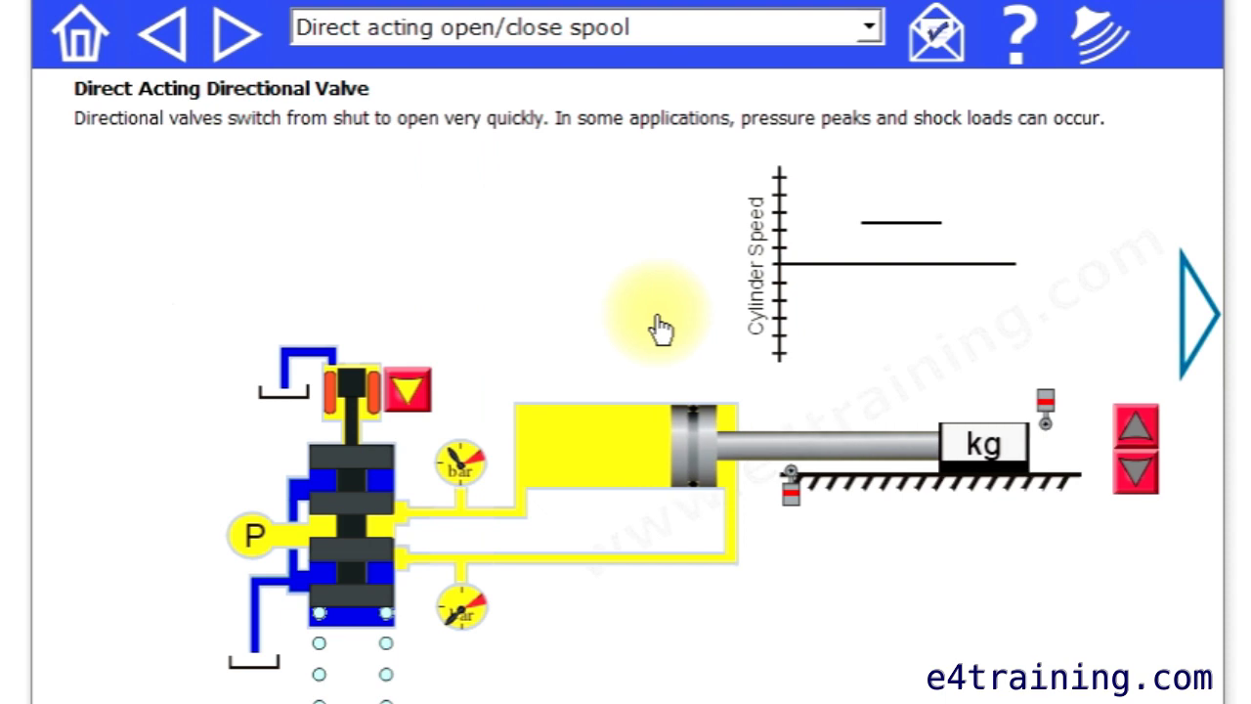
{"action": "left_click", "coordinate": [239, 23]}
{"action": "left_click", "coordinate": [239, 25]}
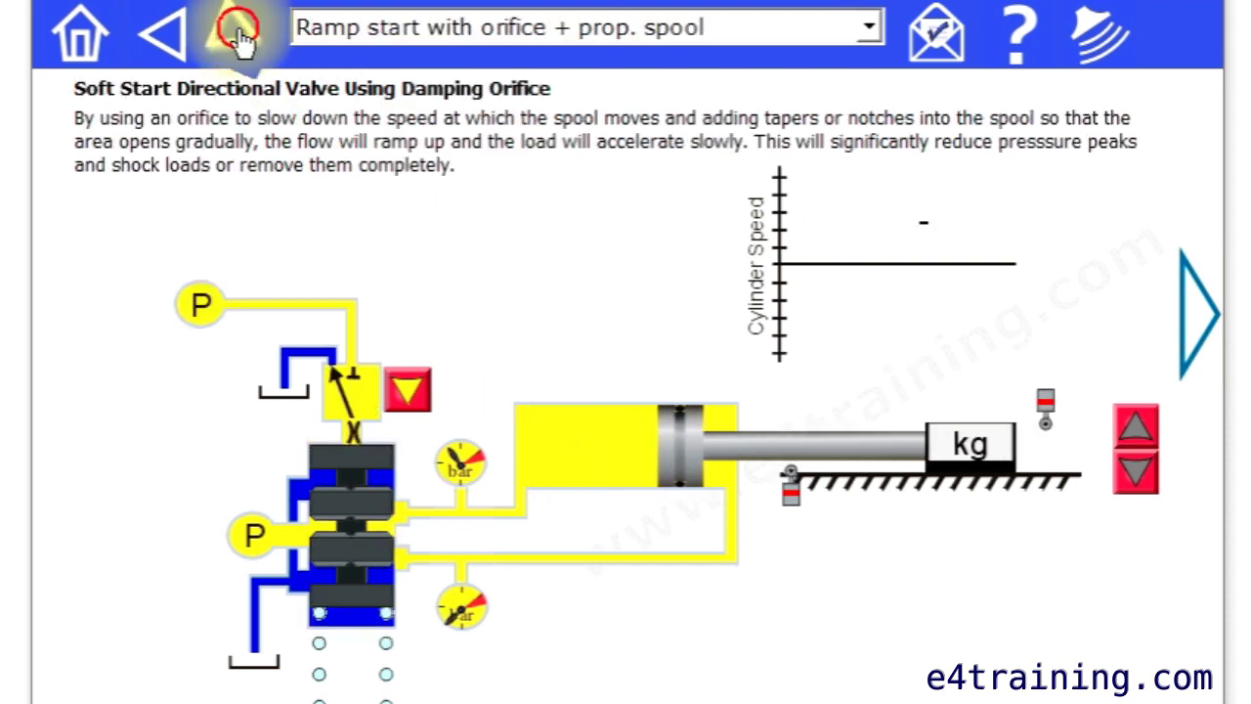
{"action": "left_click", "coordinate": [240, 31]}
{"action": "left_click", "coordinate": [239, 39]}
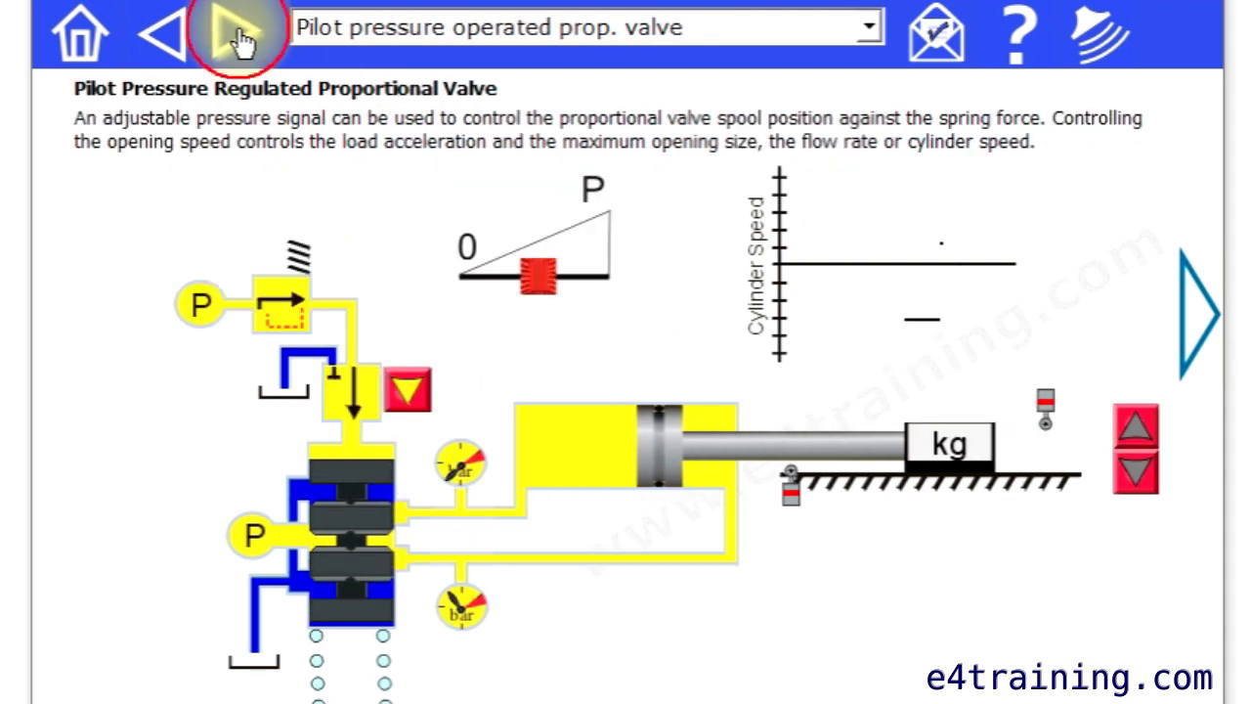
On the Limit switch automatic cycle control page, reposition a limit switch and run the creep cycle
{"action": "left_click", "coordinate": [869, 27]}
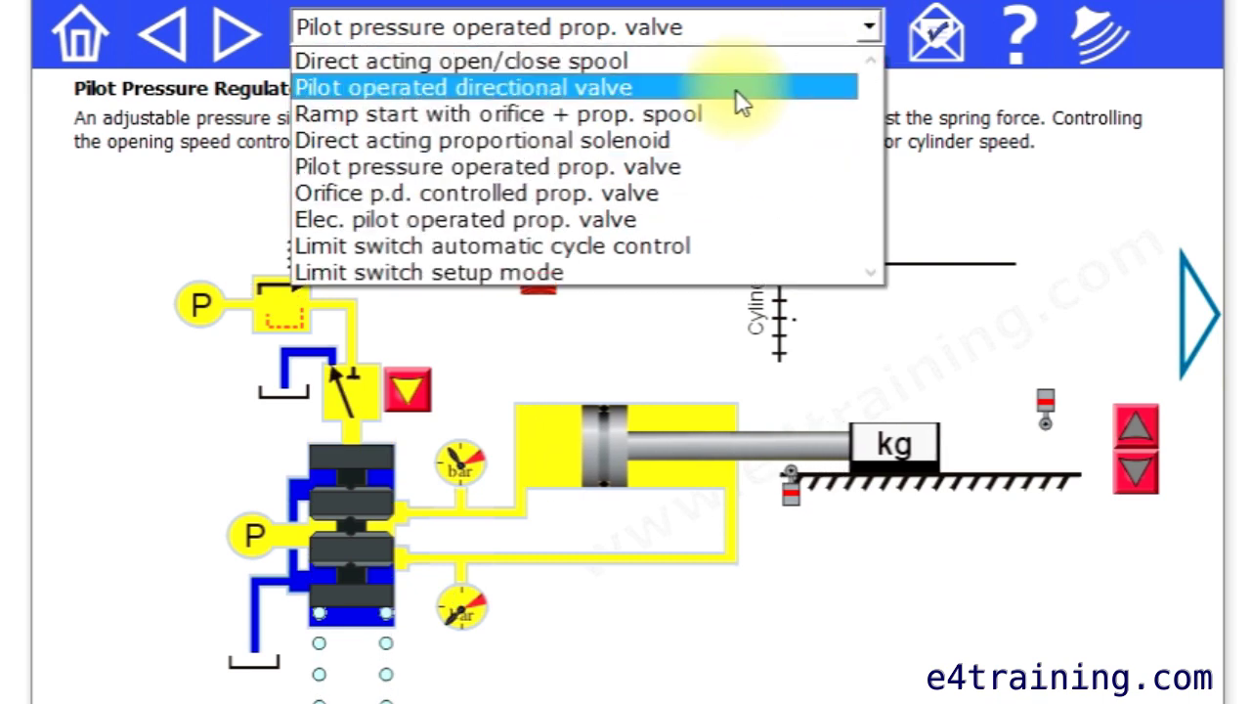
{"action": "left_click", "coordinate": [587, 246]}
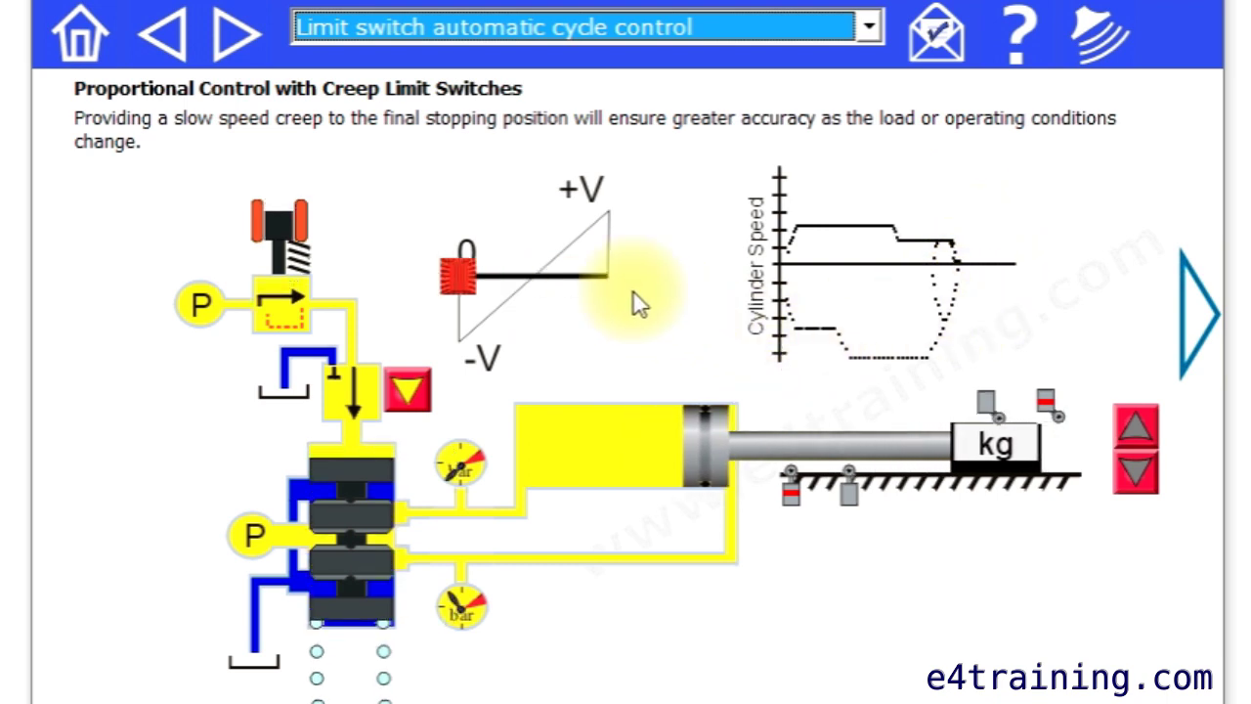
{"action": "left_click_drag", "start_coordinate": [850, 508], "coordinate": [846, 508]}
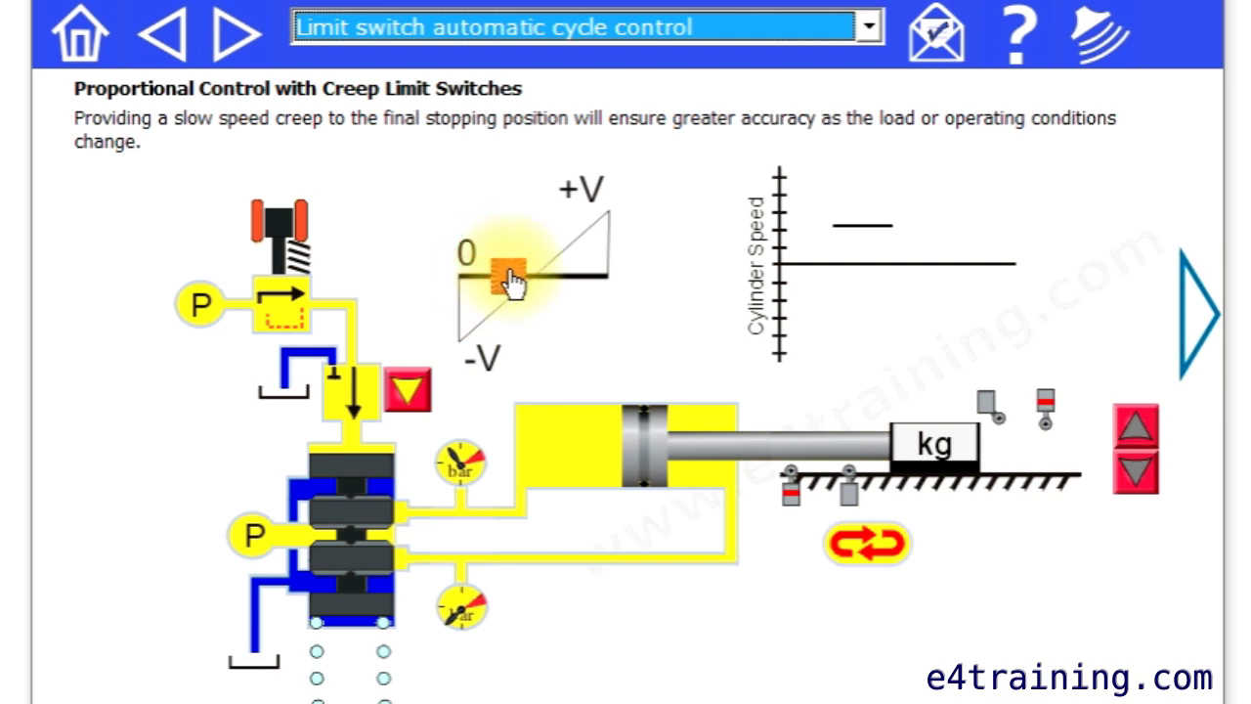
{"action": "left_click", "coordinate": [866, 565]}
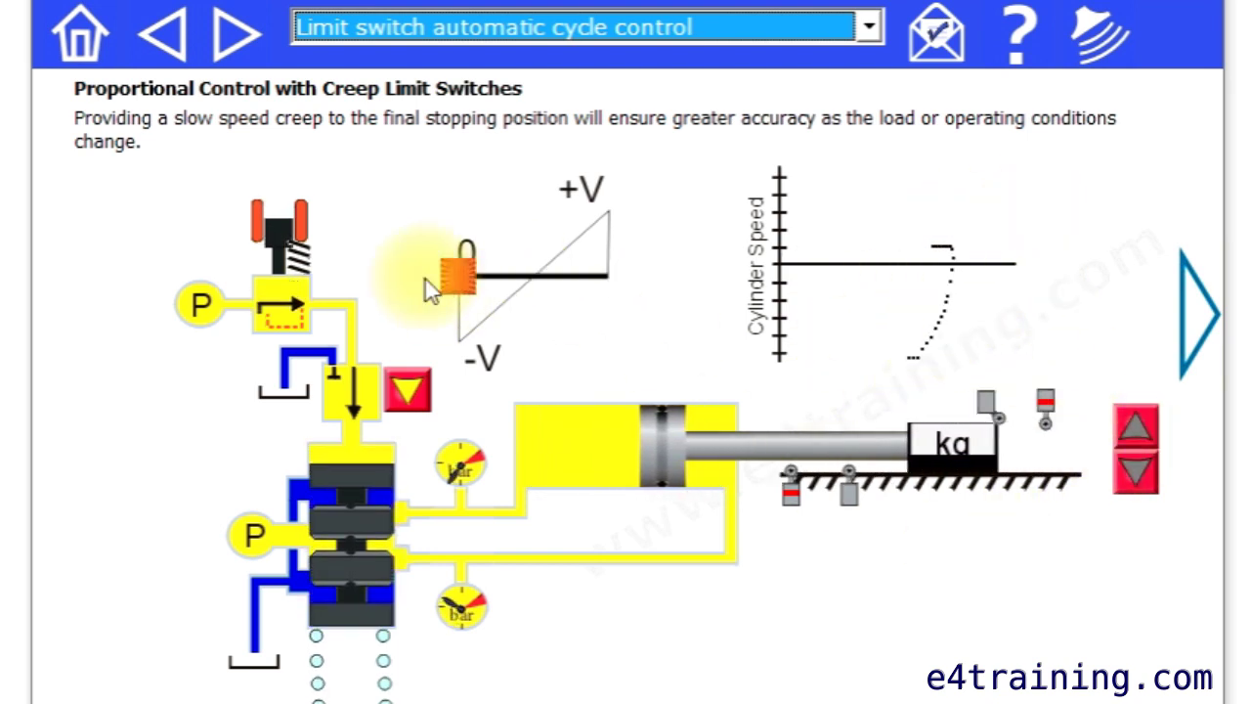
{"action": "left_click", "coordinate": [86, 44]}
Open Motor Circuit Fundamentals and advance to the Pressure reducing valve operation page
{"action": "left_click", "coordinate": [679, 383]}
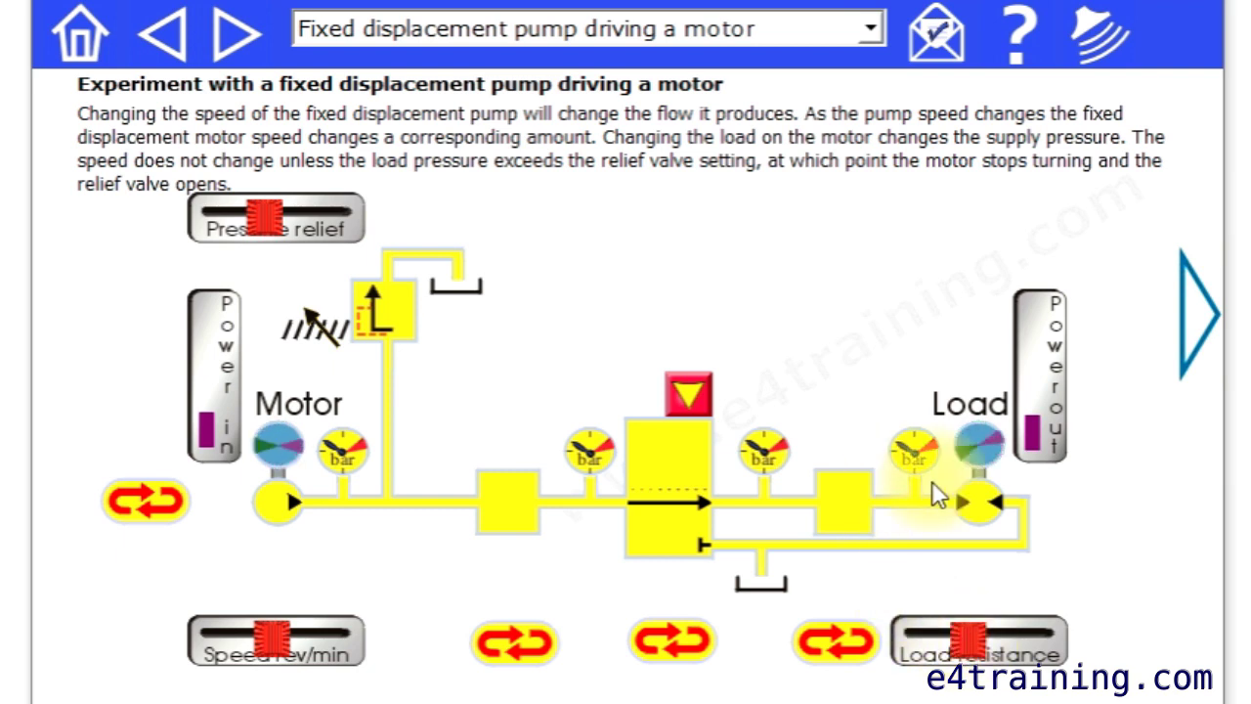
{"action": "left_click", "coordinate": [232, 37]}
{"action": "left_click", "coordinate": [231, 37]}
{"action": "left_click", "coordinate": [232, 37]}
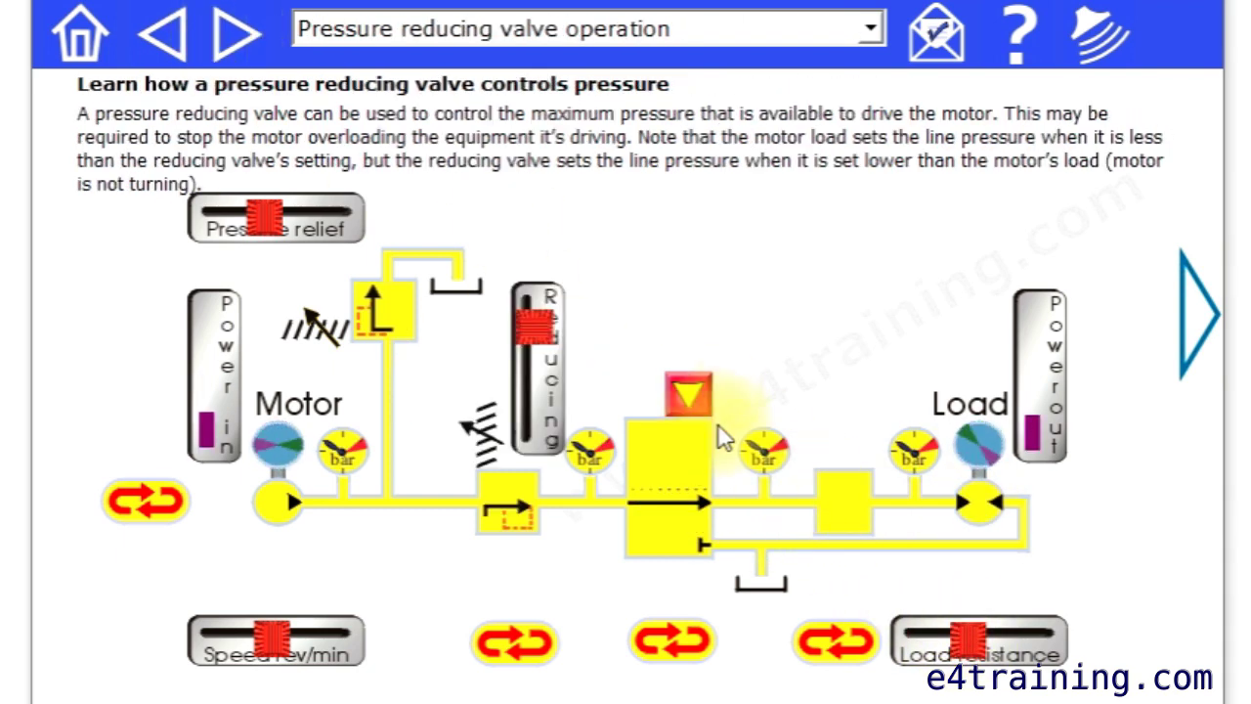
Shift the valve spool and swap the centre valve's spool type twice, then return to the menu
{"action": "left_click", "coordinate": [696, 399]}
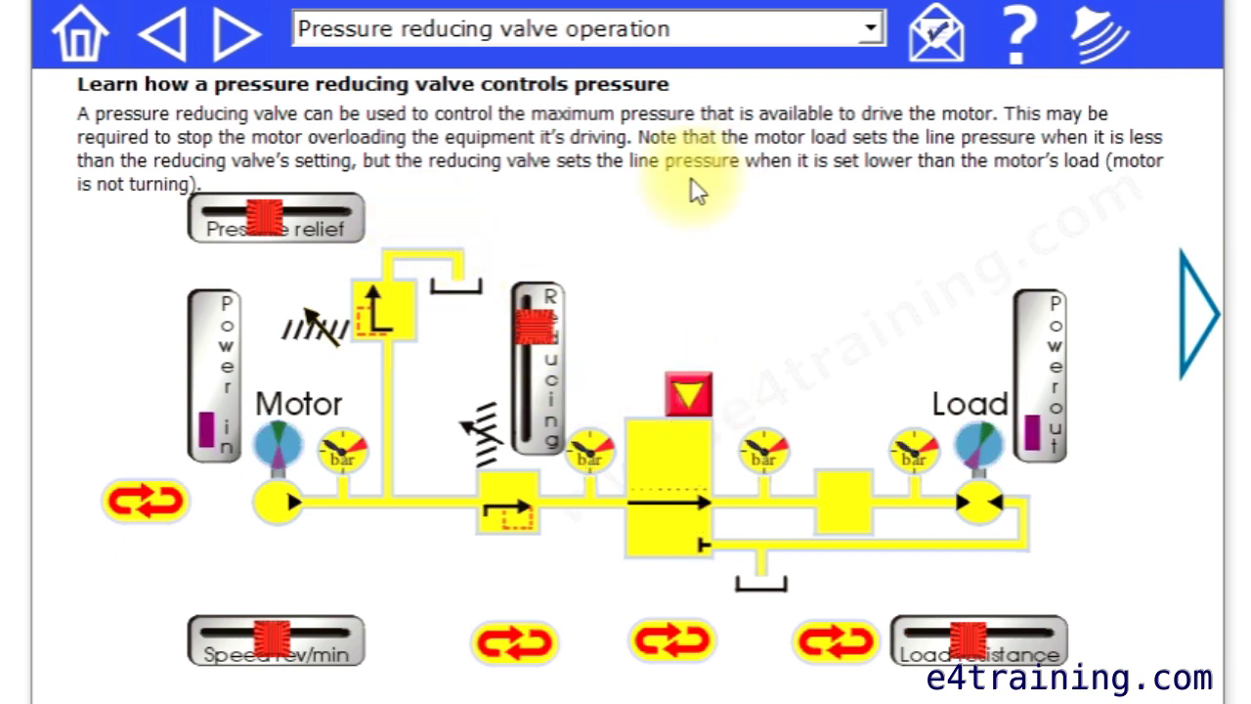
{"action": "left_click", "coordinate": [687, 646]}
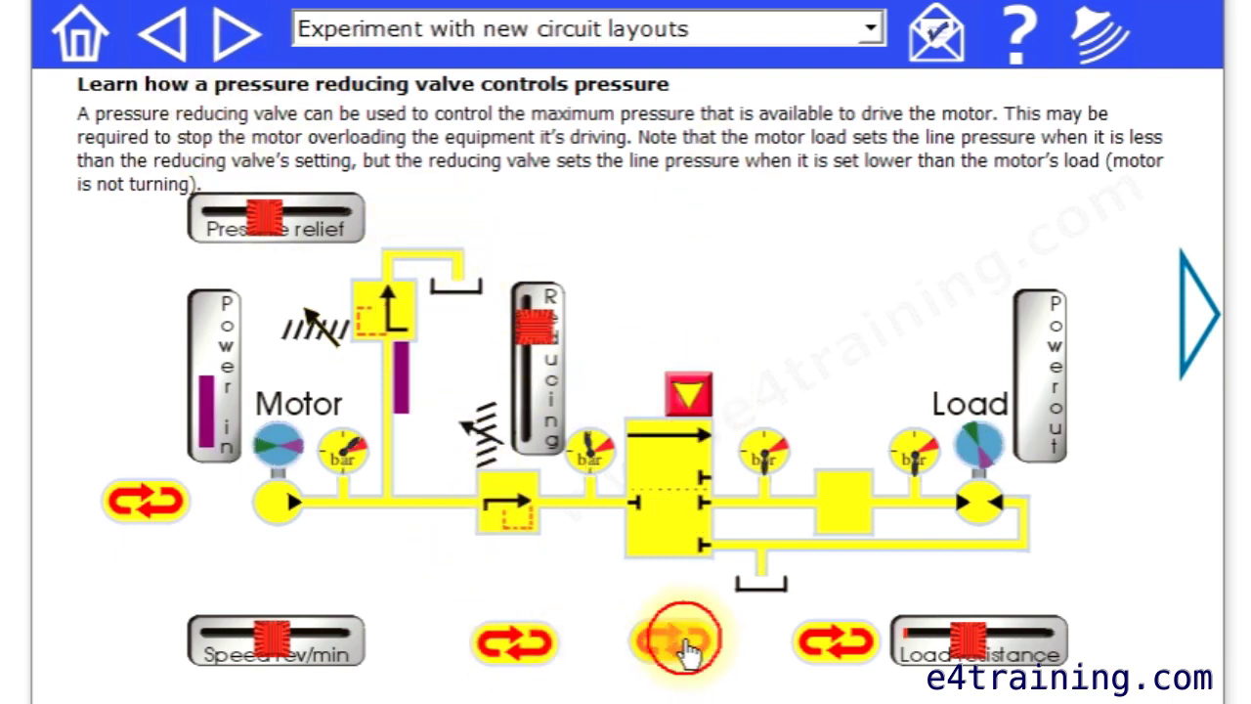
{"action": "left_click", "coordinate": [612, 641]}
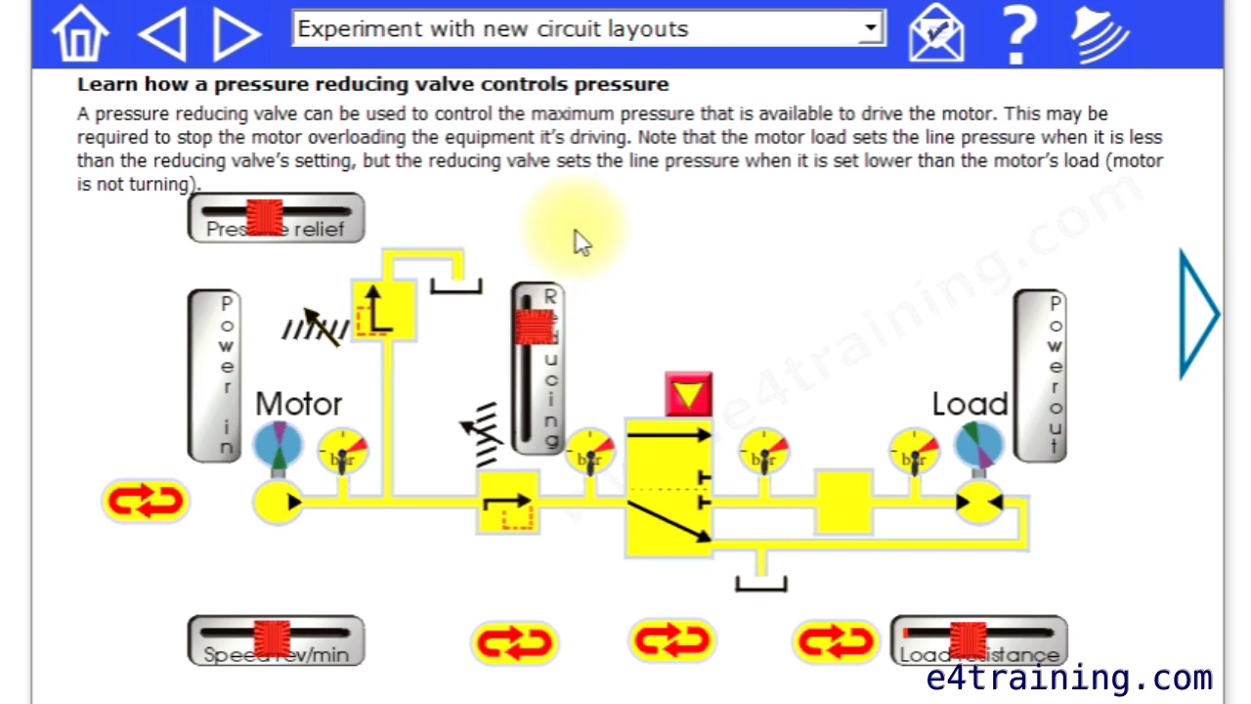
{"action": "left_click", "coordinate": [80, 61]}
On the Freewheel crossover valve page, extend and retract the cylinder, then drag the logic valve out right
{"action": "left_click", "coordinate": [614, 438]}
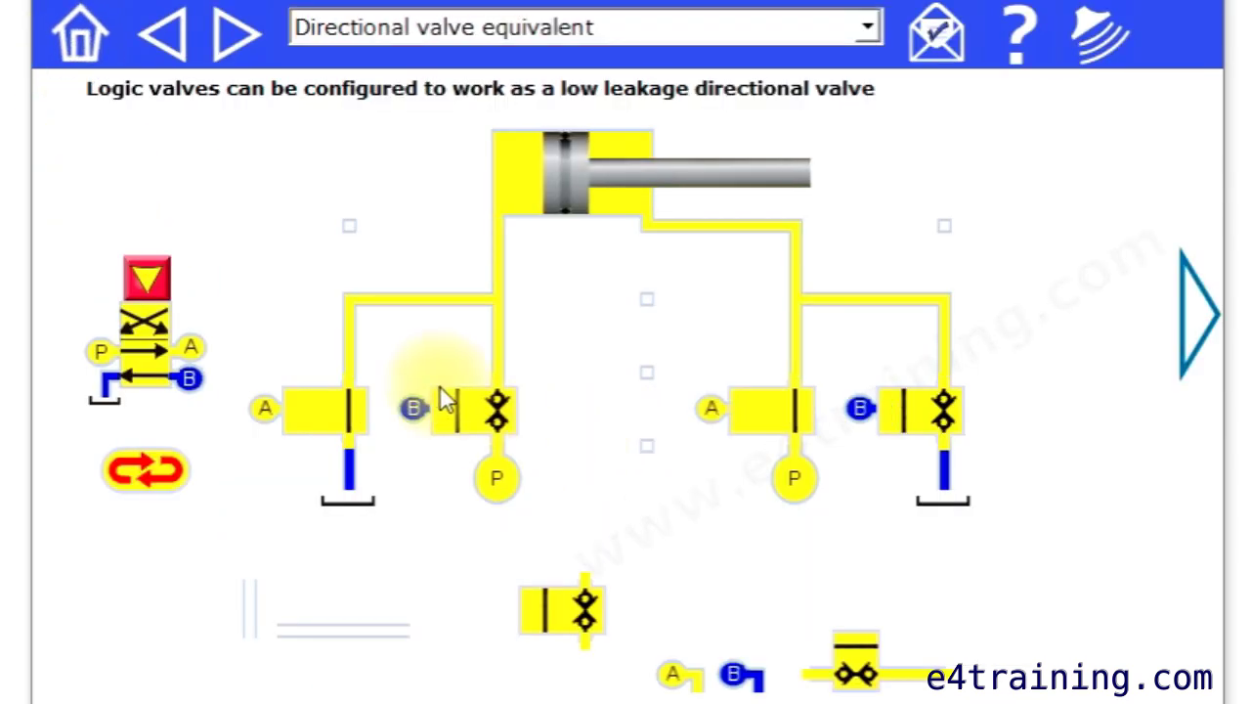
{"action": "left_click", "coordinate": [233, 41]}
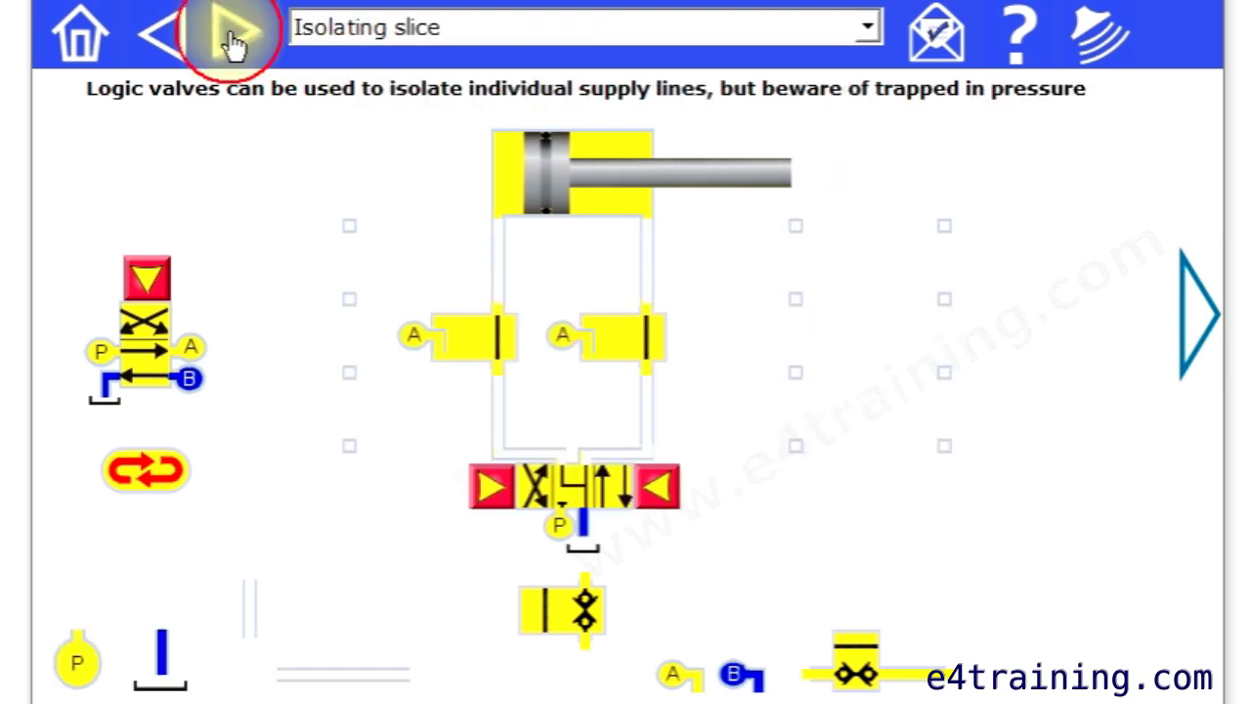
{"action": "left_click", "coordinate": [233, 41]}
{"action": "left_click", "coordinate": [654, 500]}
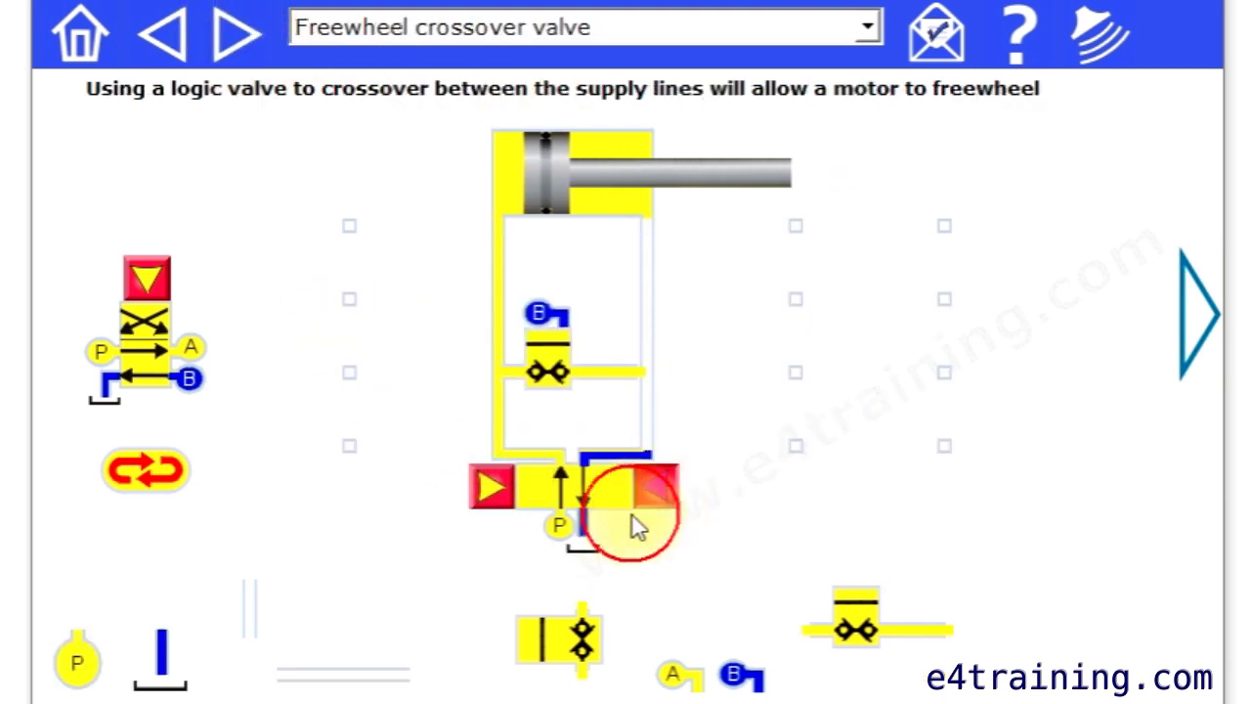
{"action": "left_click", "coordinate": [478, 491]}
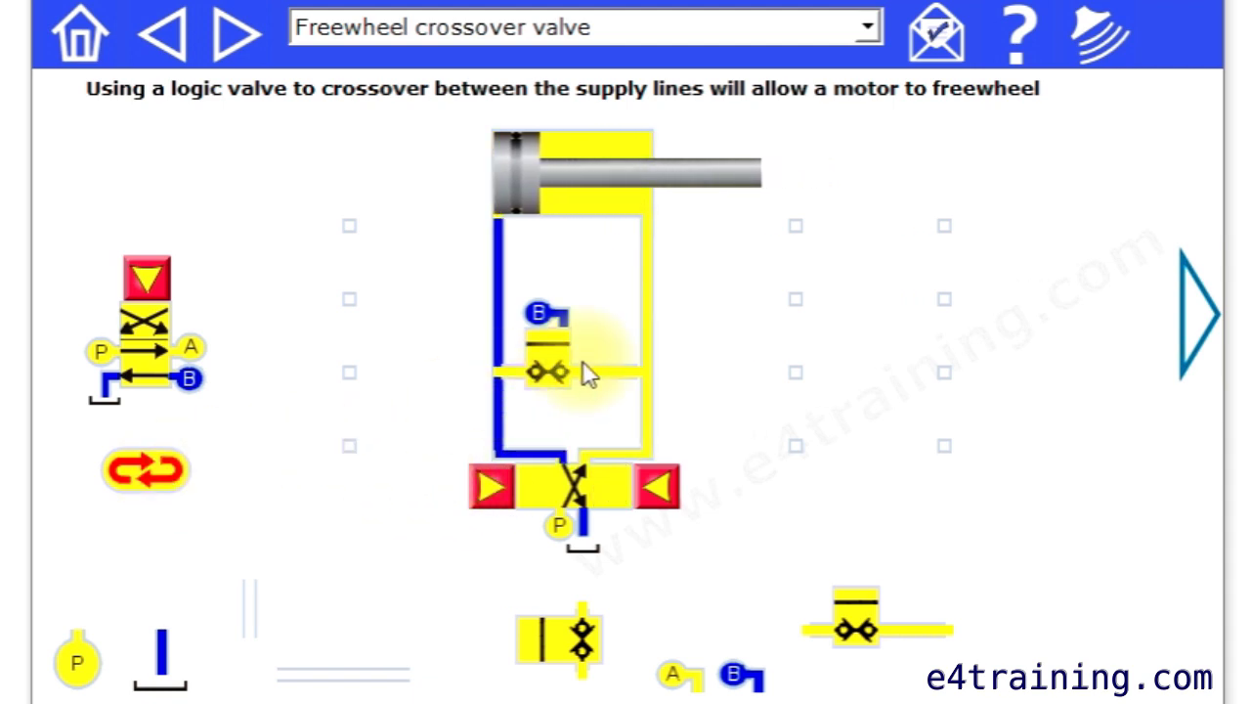
{"action": "left_click_drag", "start_coordinate": [598, 377], "coordinate": [797, 369]}
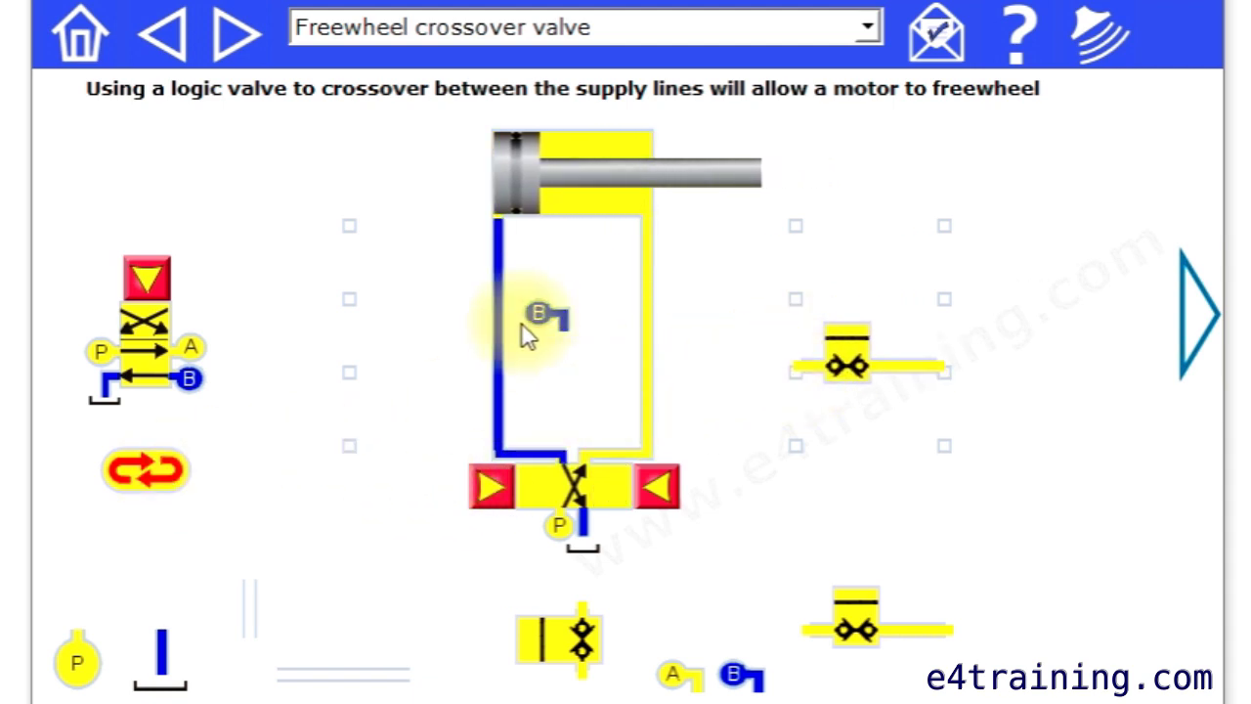
Open Hydraulic Power Unit Testing and advance to the Heat radiated from tank / pipes page
{"action": "left_click", "coordinate": [86, 57]}
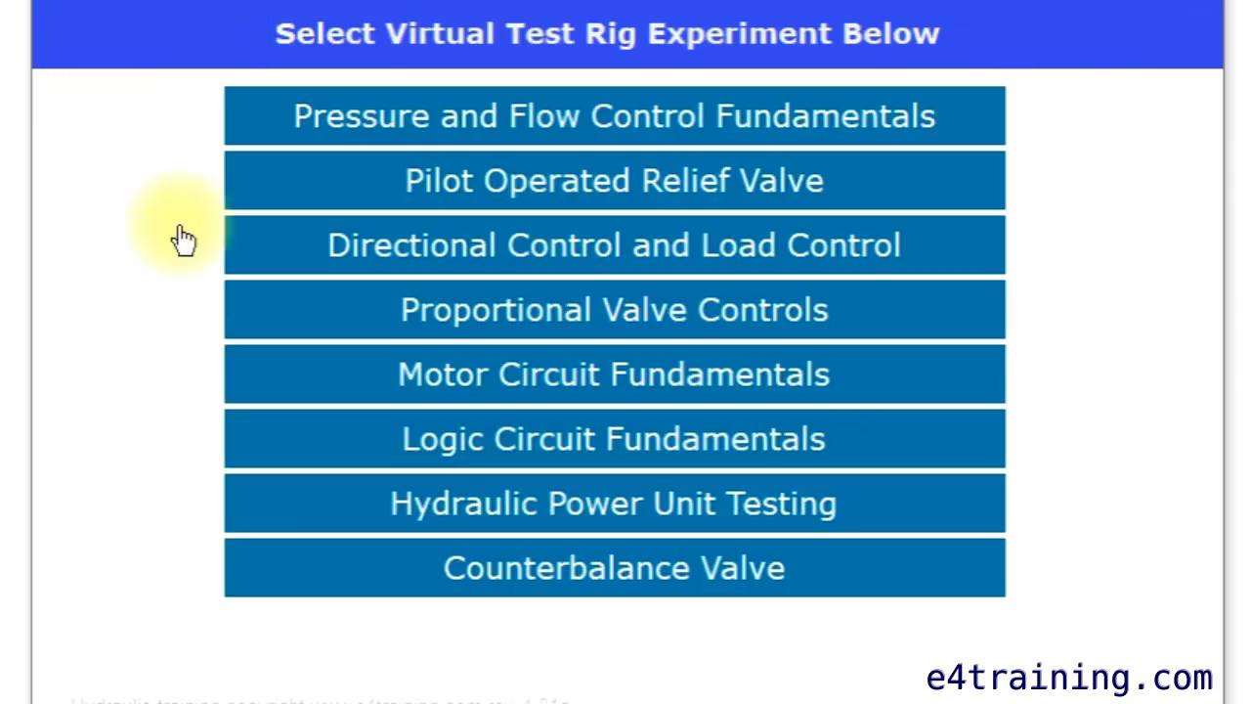
{"action": "left_click", "coordinate": [613, 520]}
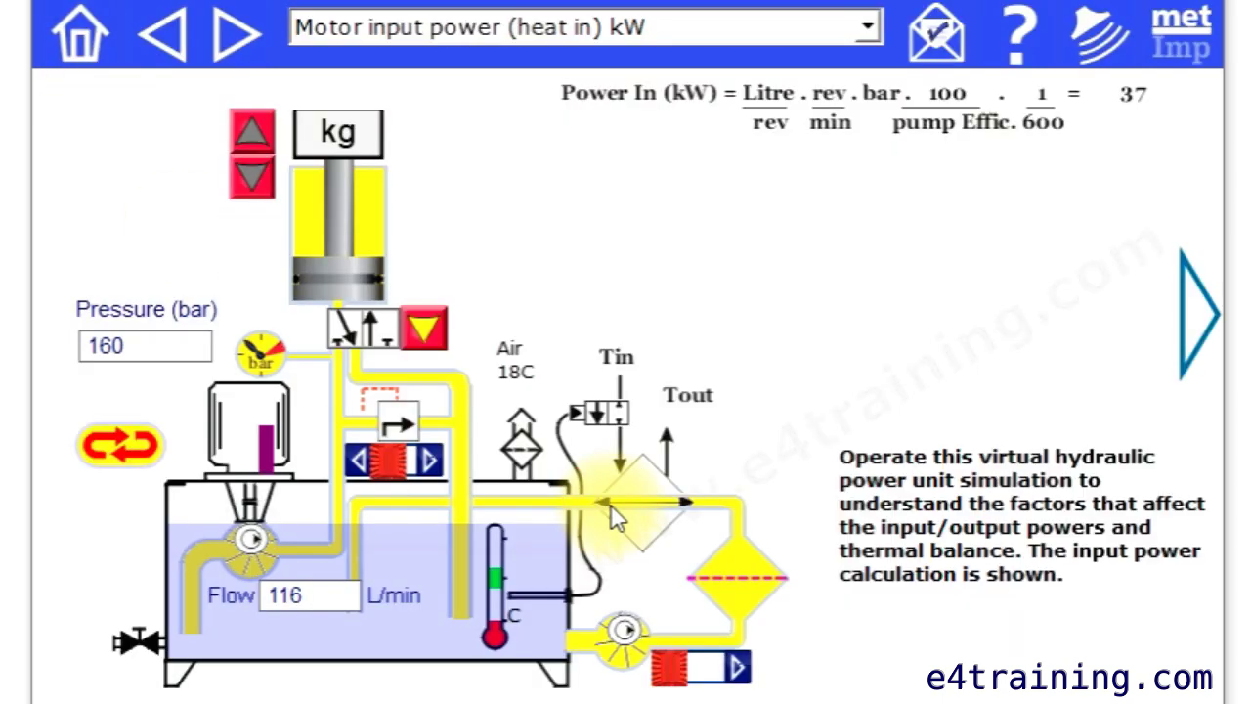
{"action": "left_click", "coordinate": [234, 41]}
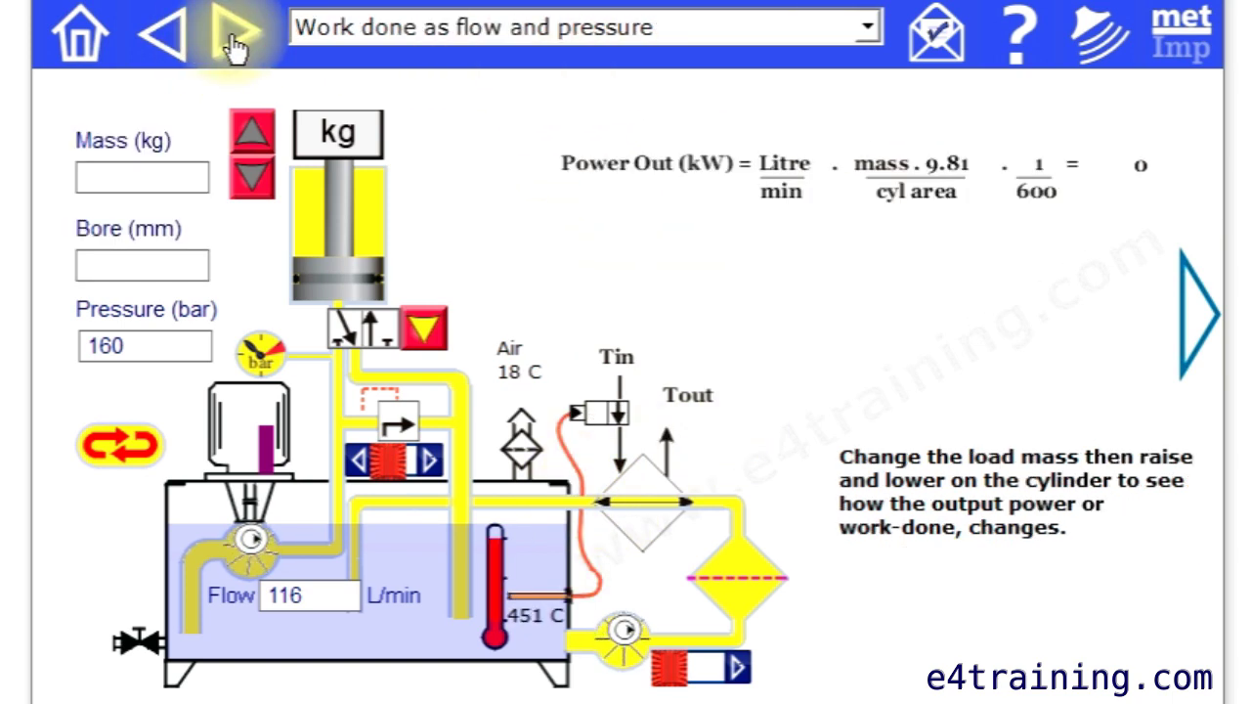
{"action": "left_click", "coordinate": [234, 42]}
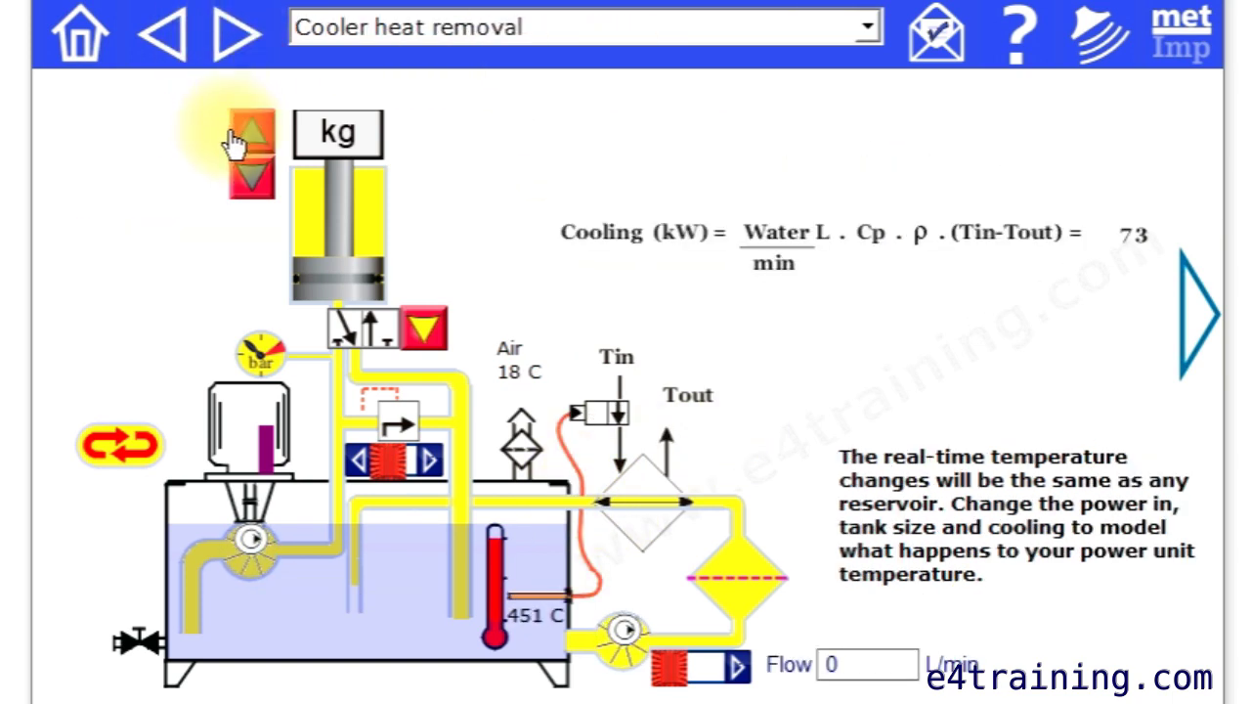
{"action": "left_click", "coordinate": [232, 44]}
Jump to the Pressure compensated pump page, then to the Contamination control page
{"action": "left_click", "coordinate": [861, 29]}
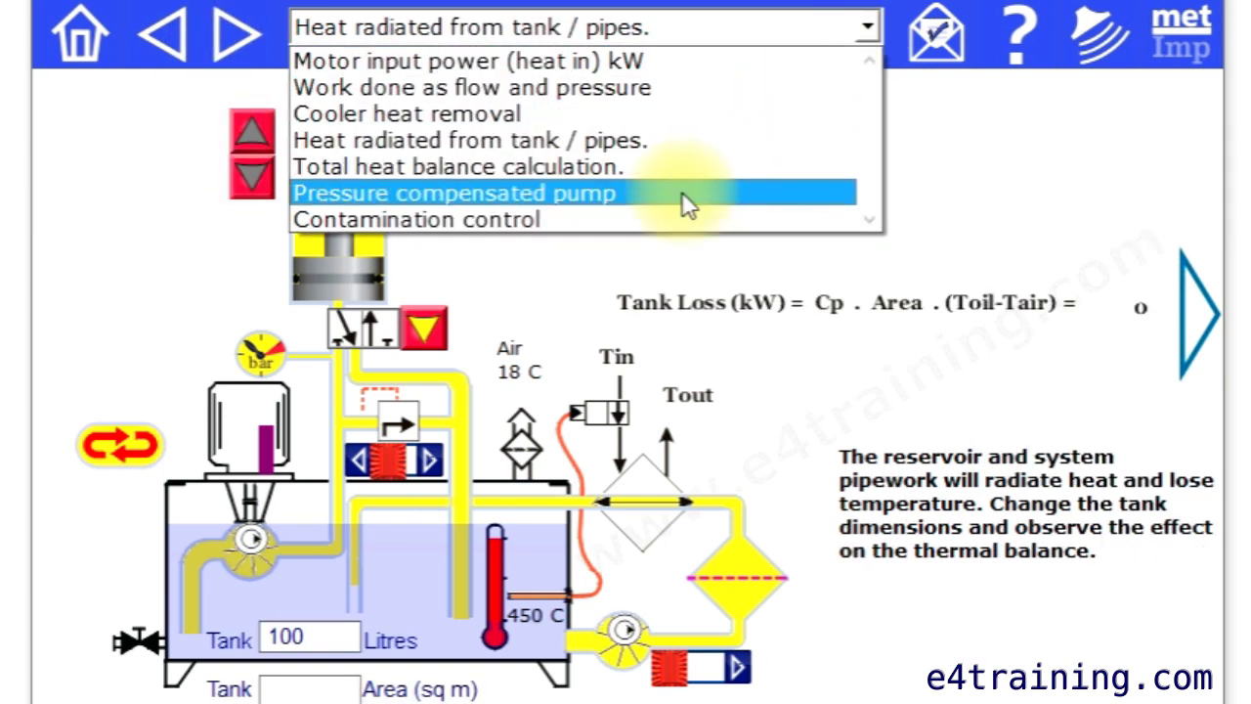
{"action": "left_click", "coordinate": [689, 205]}
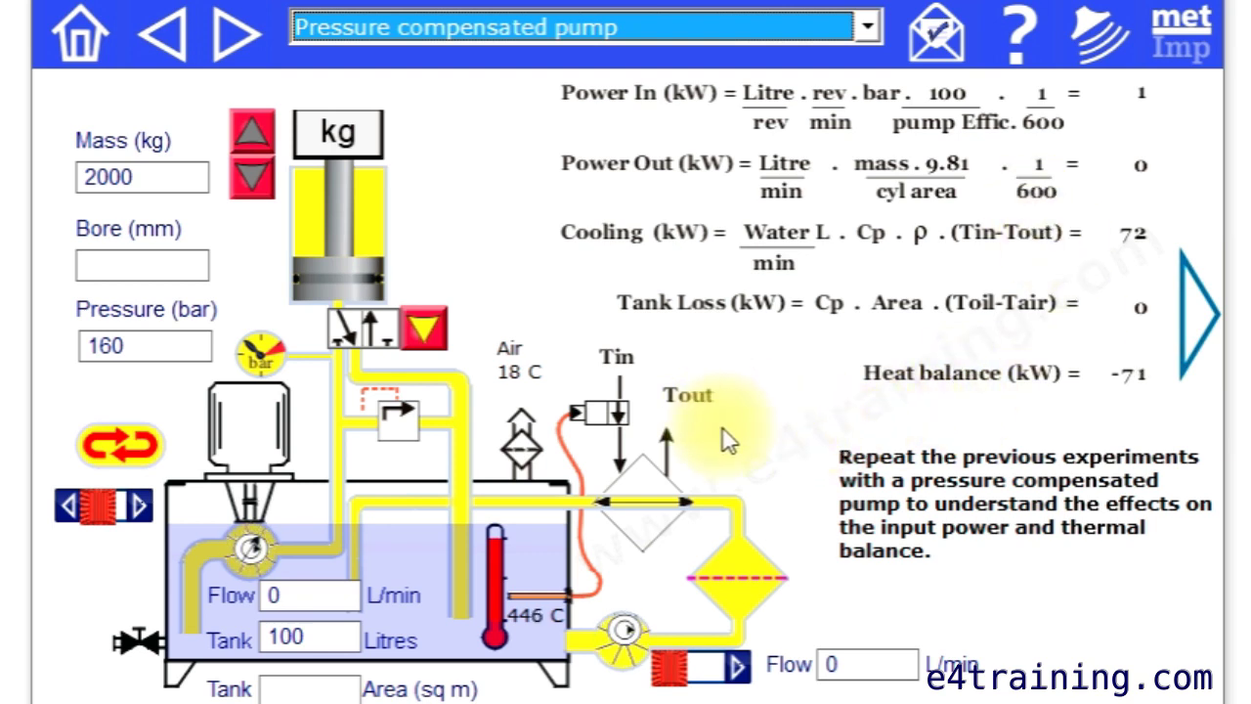
{"action": "left_click", "coordinate": [866, 25]}
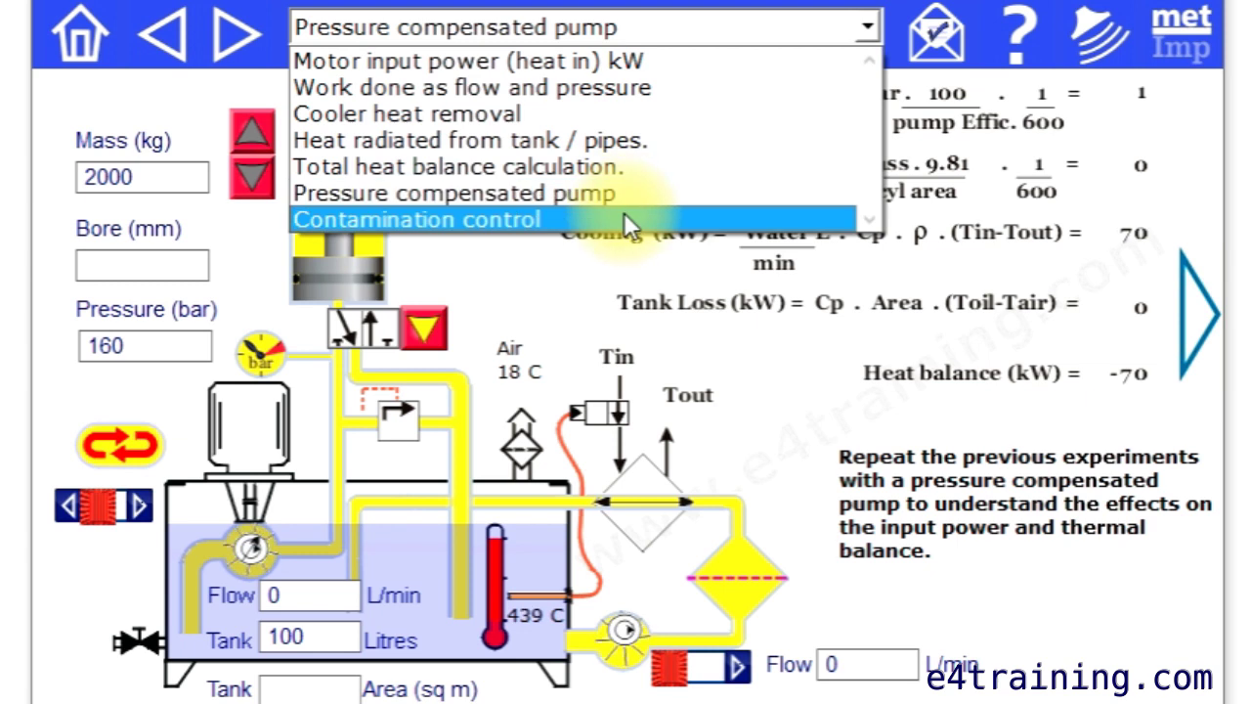
{"action": "left_click", "coordinate": [625, 220]}
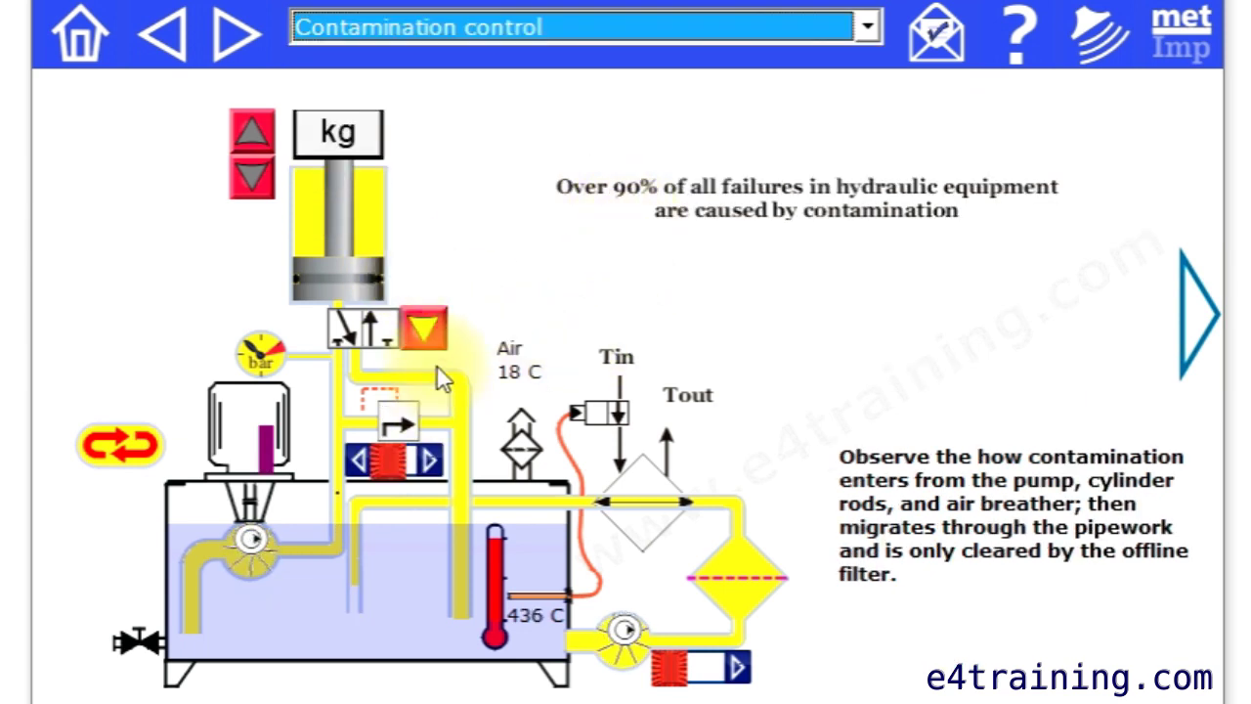
Raise and reverse the cylinder, start the offline filter circulating, then return to the experiment menu
{"action": "left_click", "coordinate": [423, 329]}
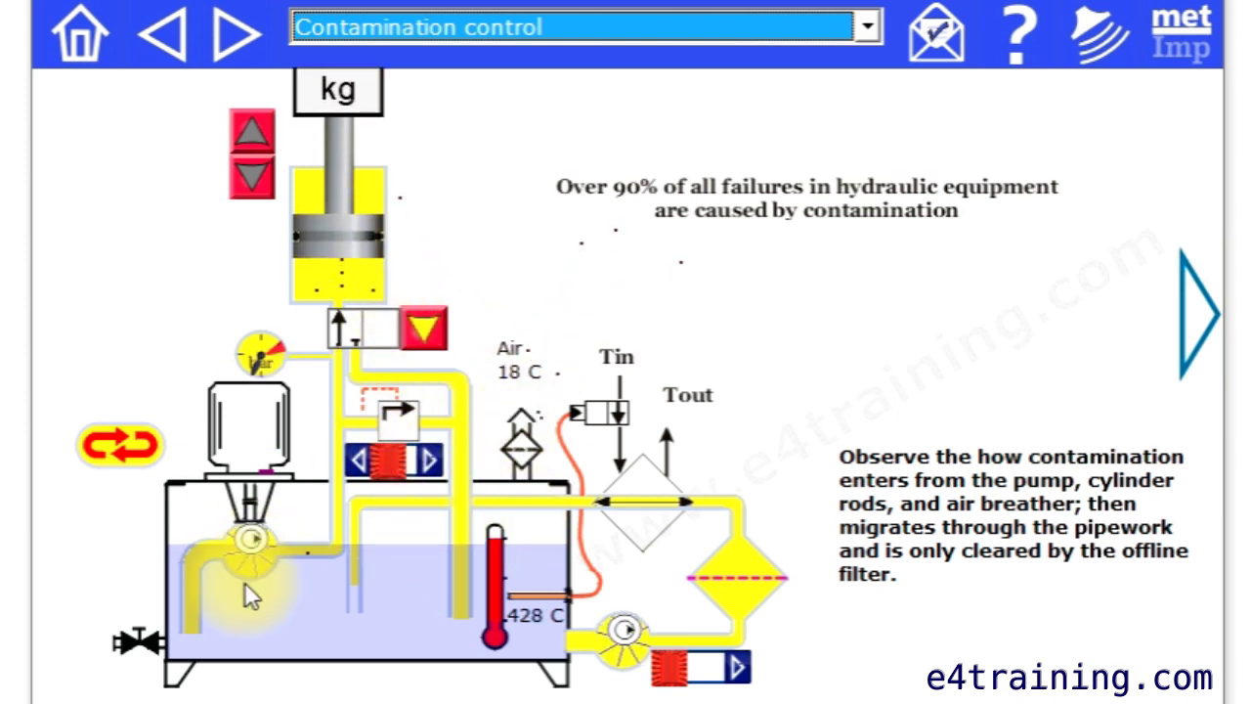
{"action": "left_click", "coordinate": [426, 337]}
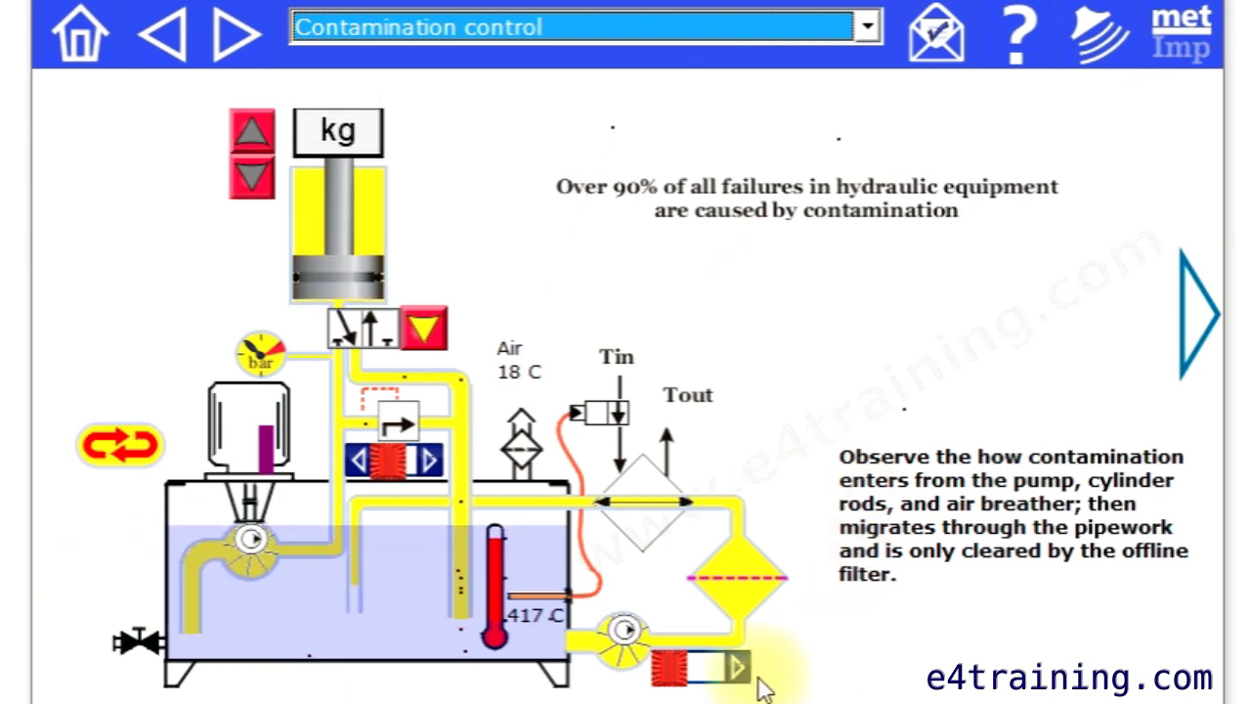
{"action": "left_click_drag", "start_coordinate": [677, 681], "coordinate": [723, 677]}
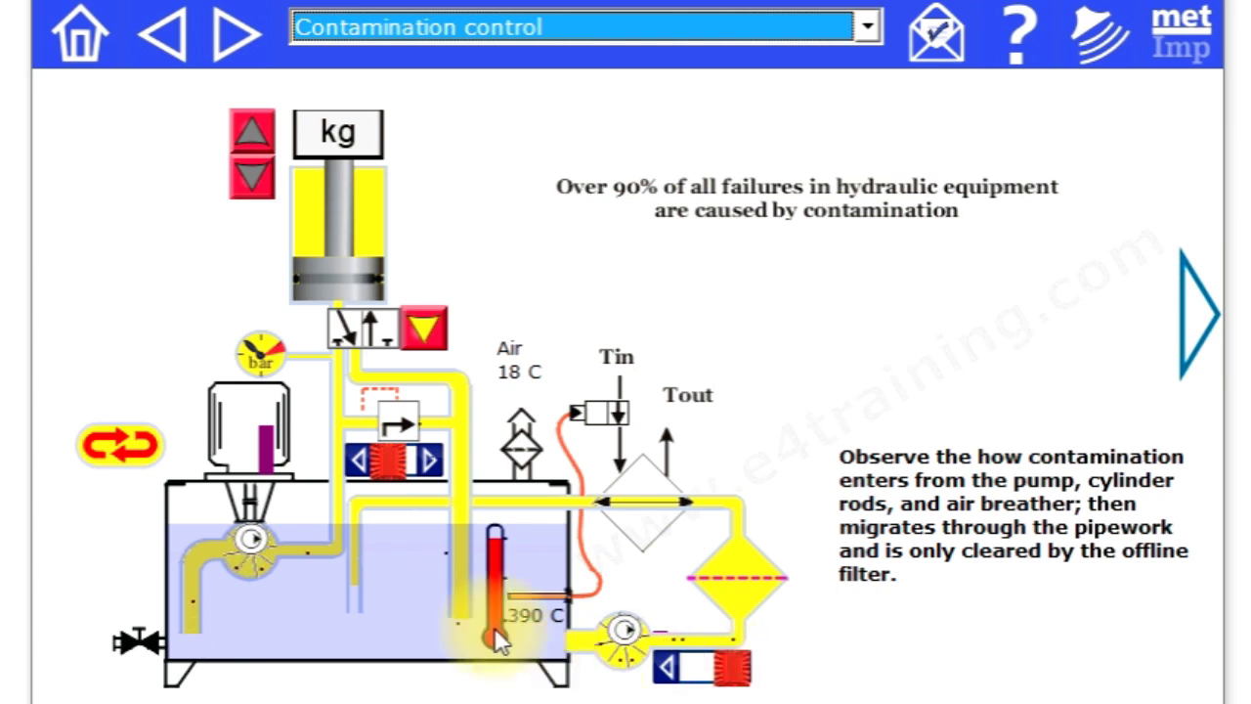
{"action": "left_click", "coordinate": [78, 44]}
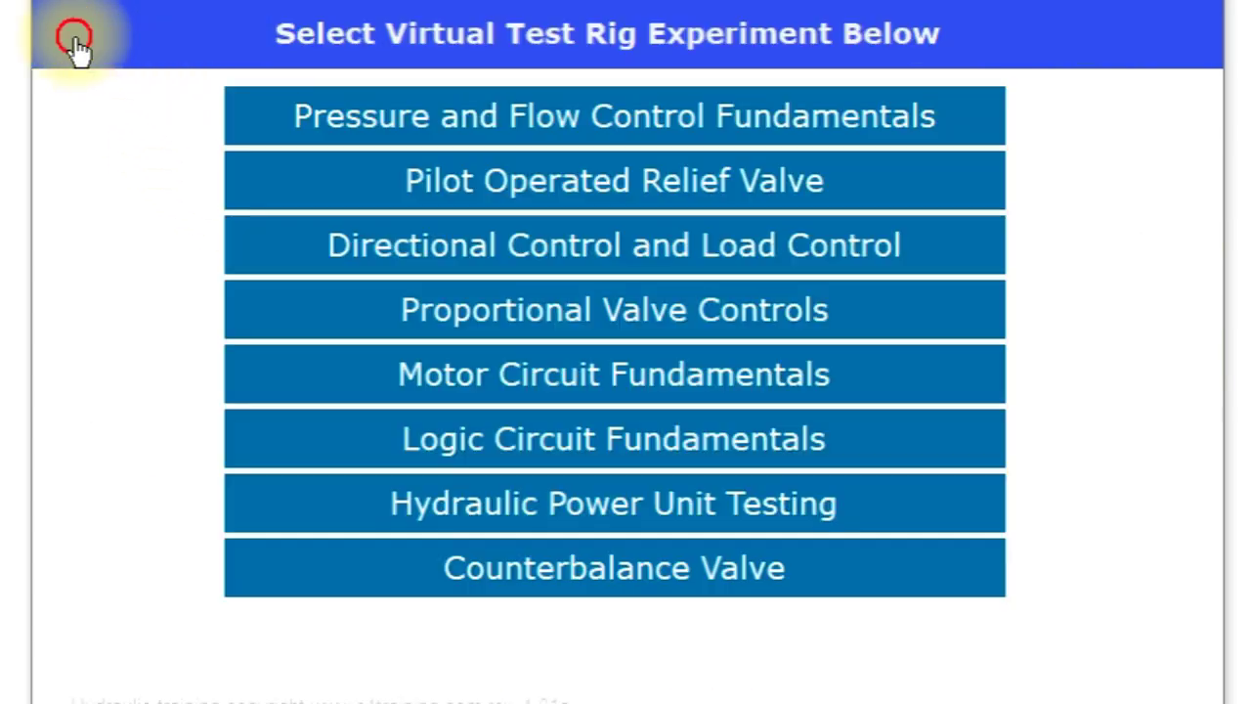
In Counterbalance Valve, lower the cylinder, then switch to the Low Pilot Ratio - 3:1 Pilot Ratio Example
{"action": "left_click", "coordinate": [592, 571]}
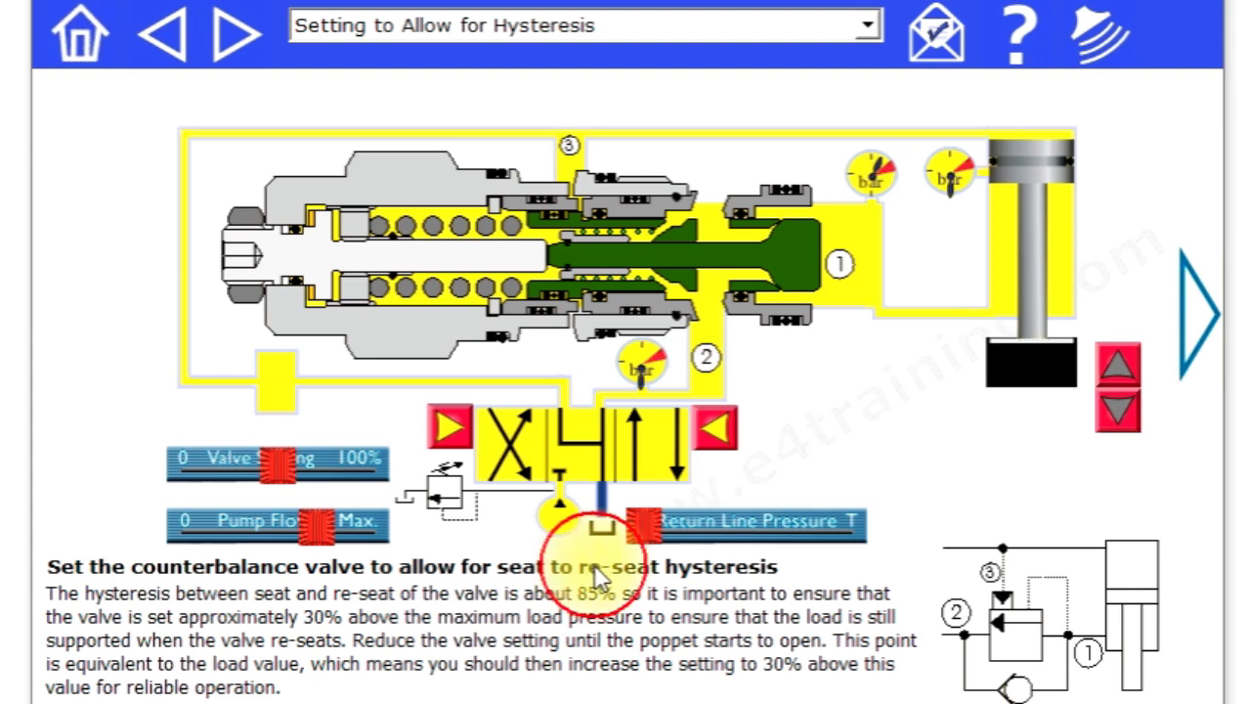
{"action": "left_click", "coordinate": [723, 437]}
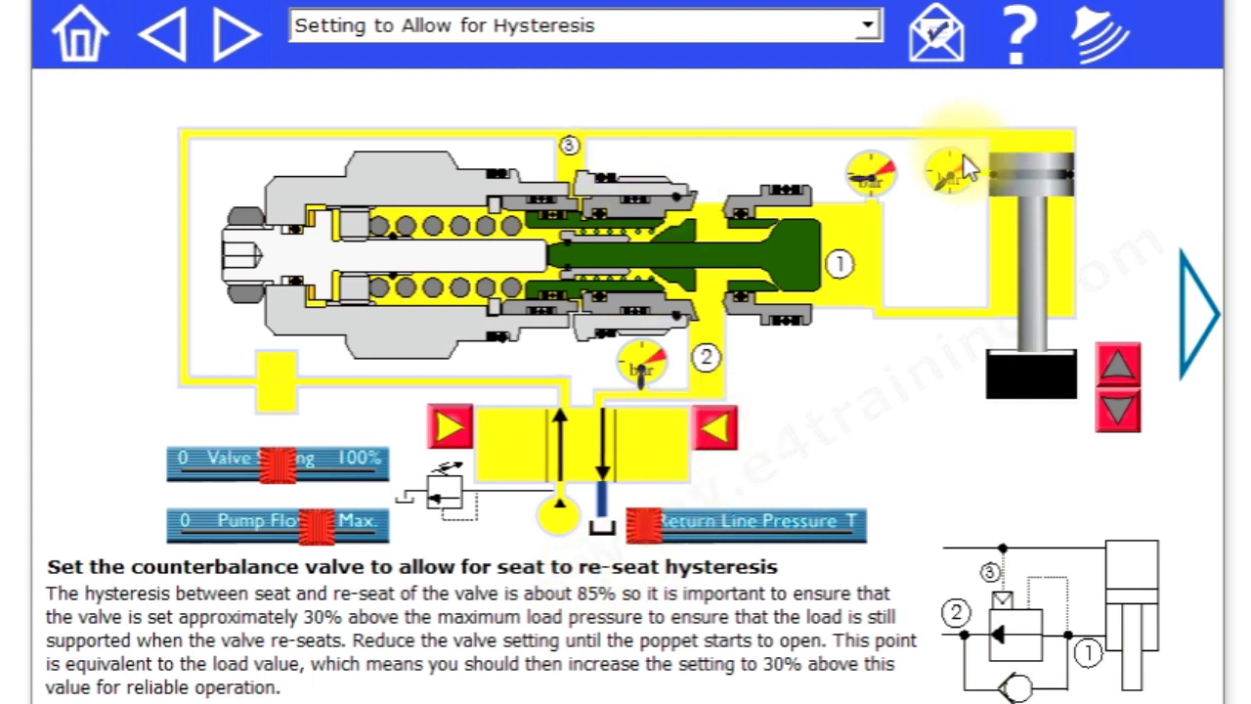
{"action": "left_click", "coordinate": [865, 27]}
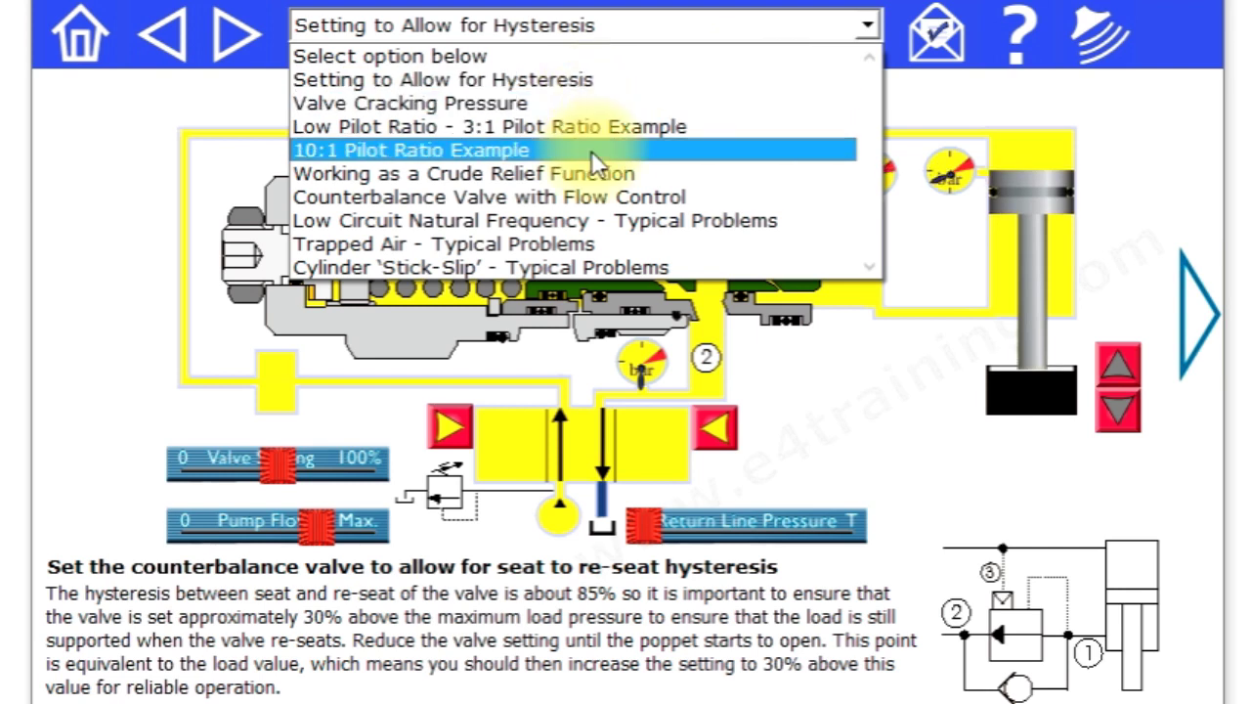
{"action": "left_click", "coordinate": [691, 144]}
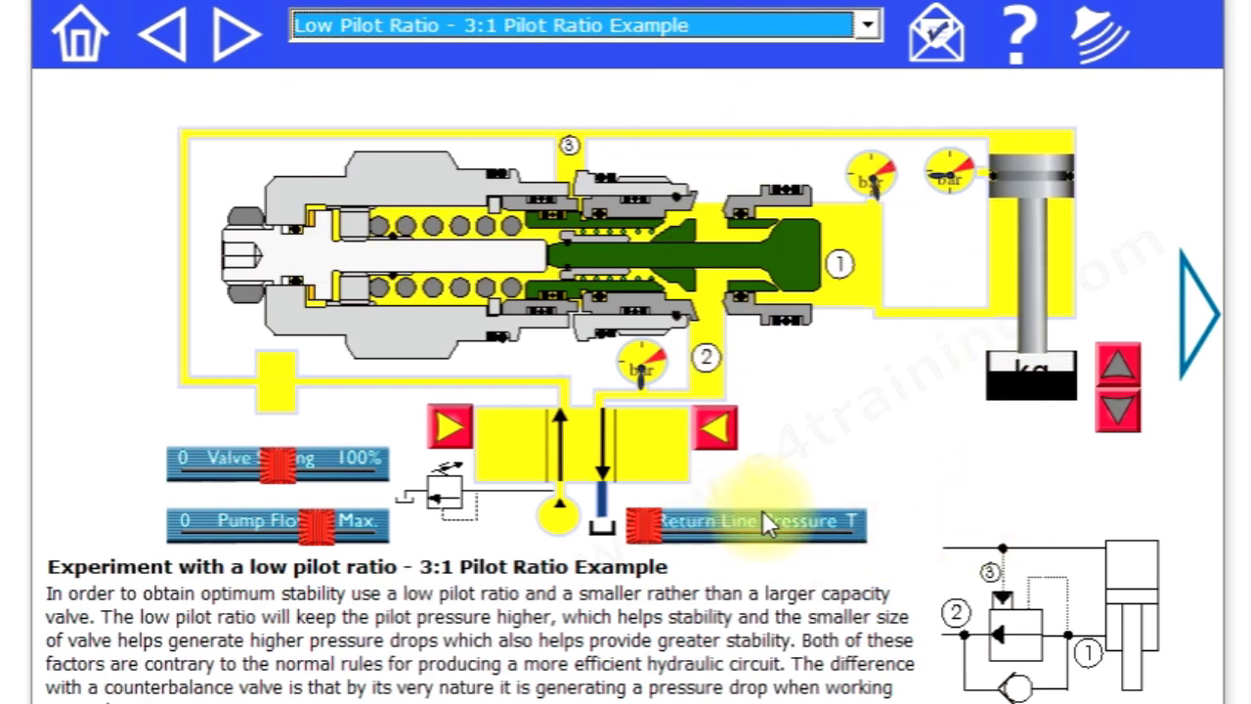